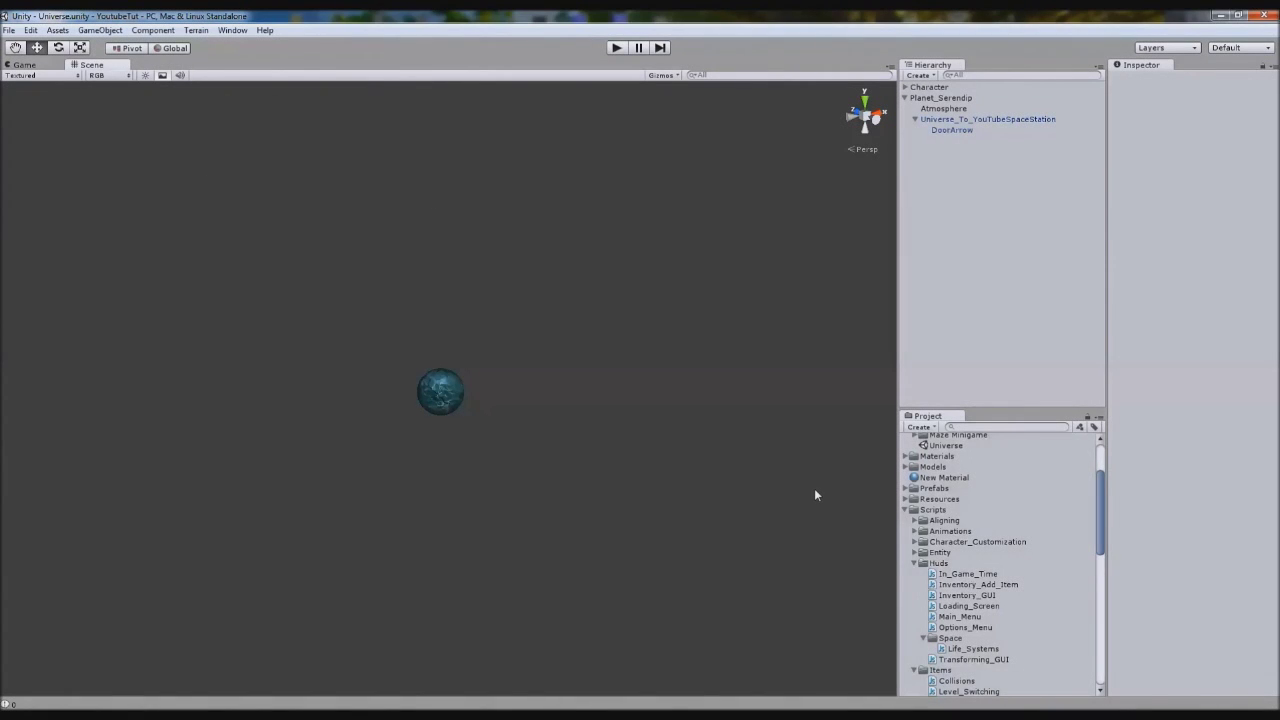
Widen the Scene view, play-test the planet scene, then ping Character's Level_Switching script
drag(900, 387, 952, 387)
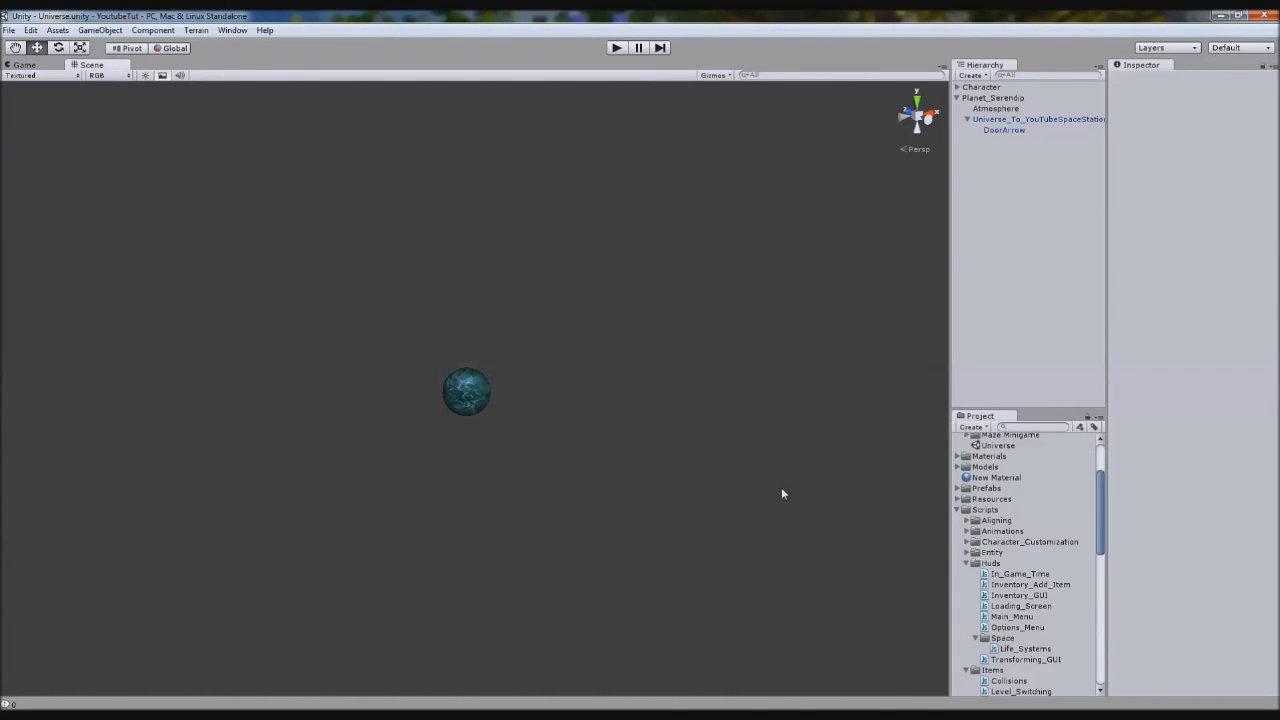
click(616, 48)
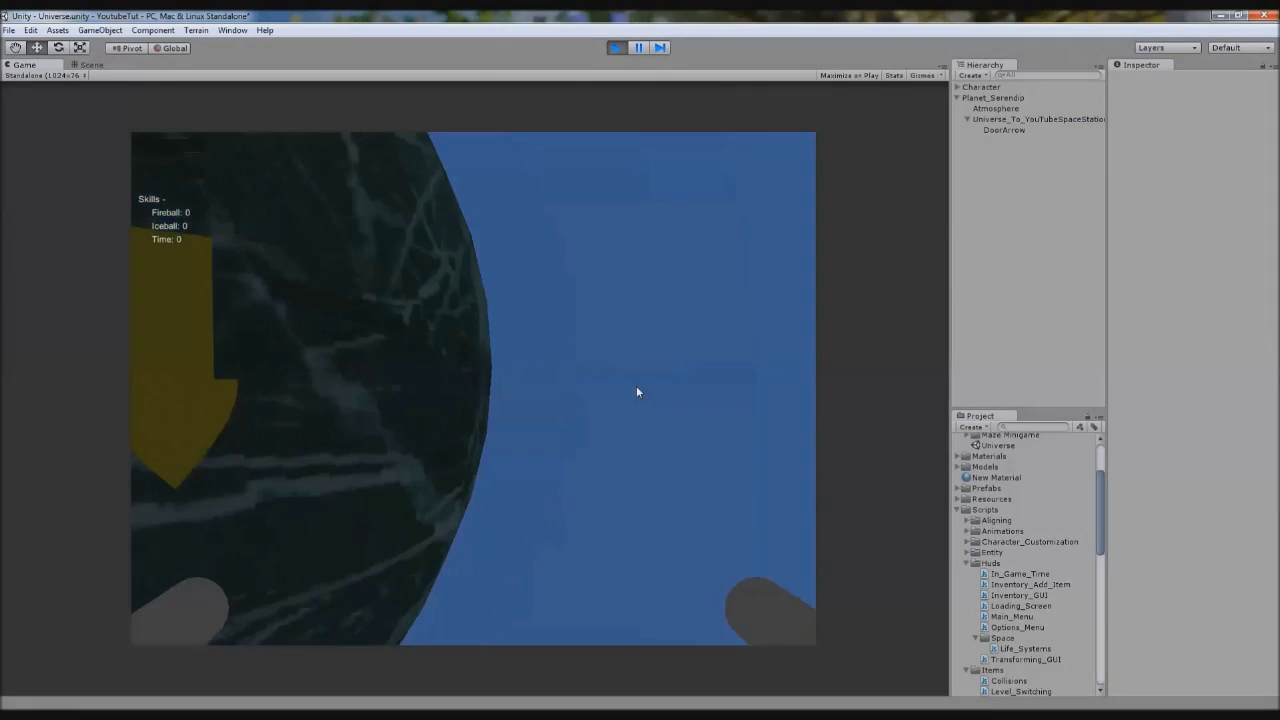
click(616, 47)
click(981, 88)
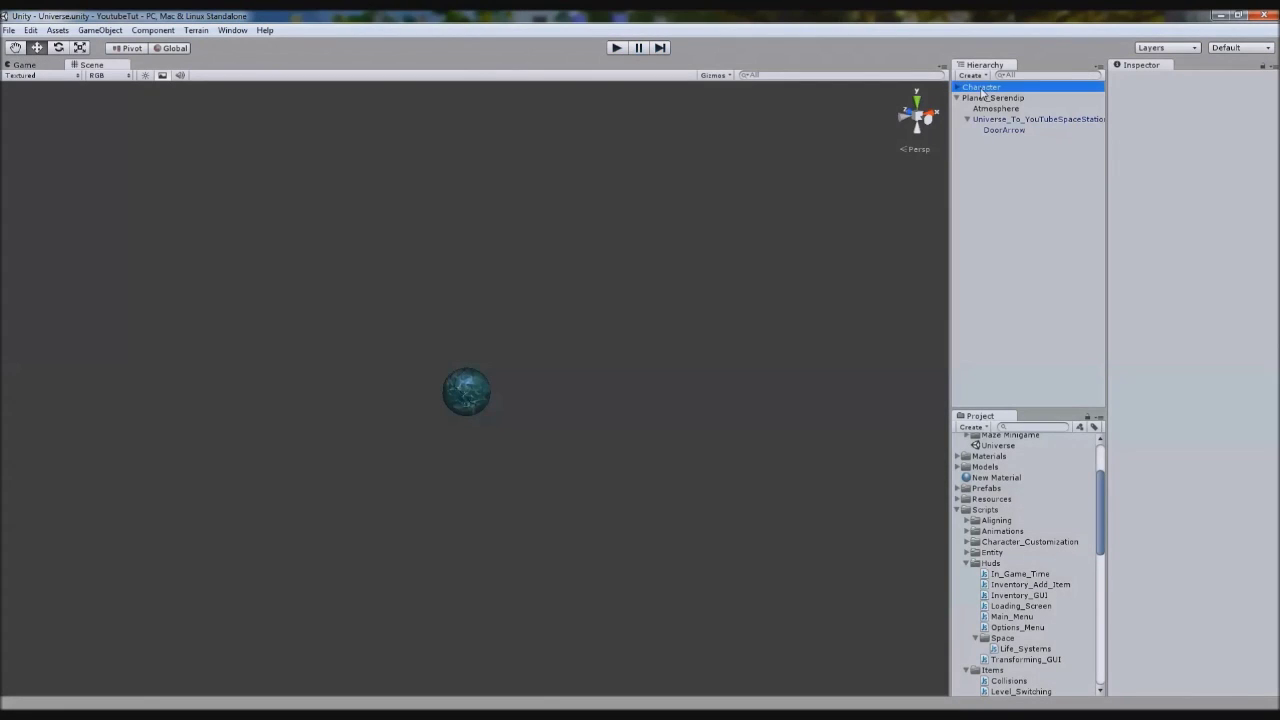
click(1240, 391)
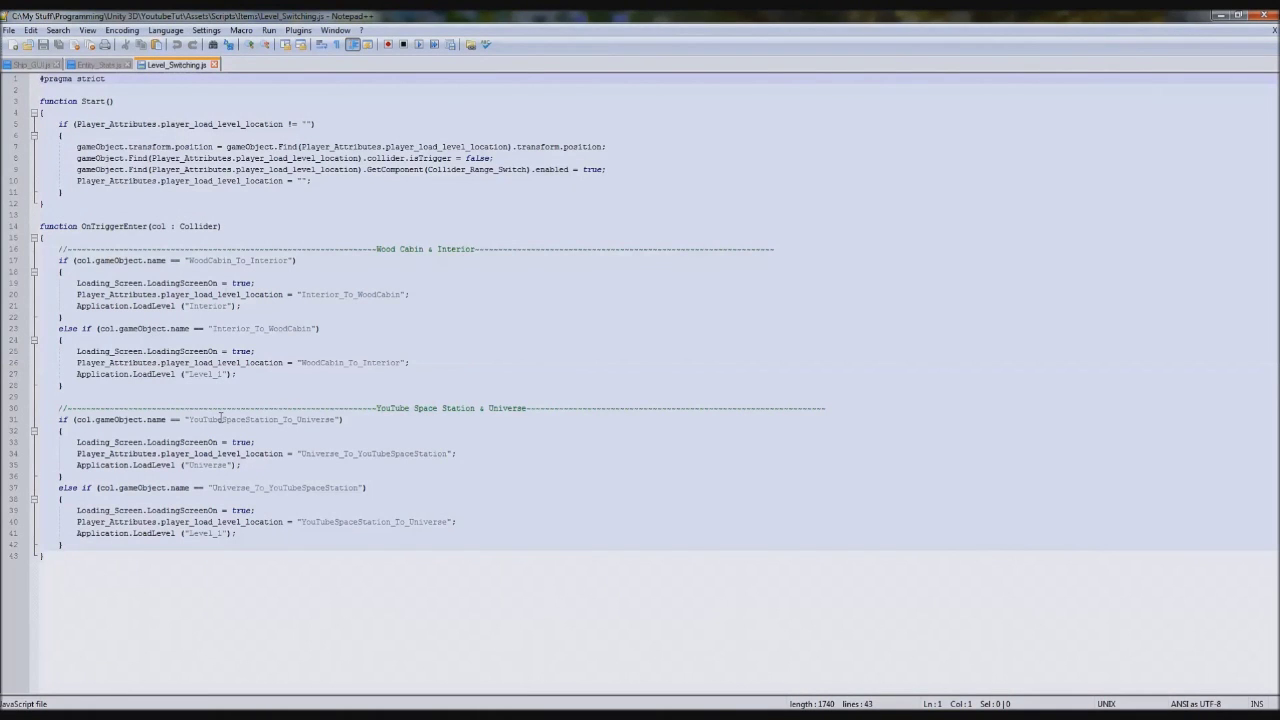
Select the YouTubeSpaceStation_To_Universe trigger name on lines 31 and 40 of Level_Switching.js
double_click(221, 419)
double_click(338, 521)
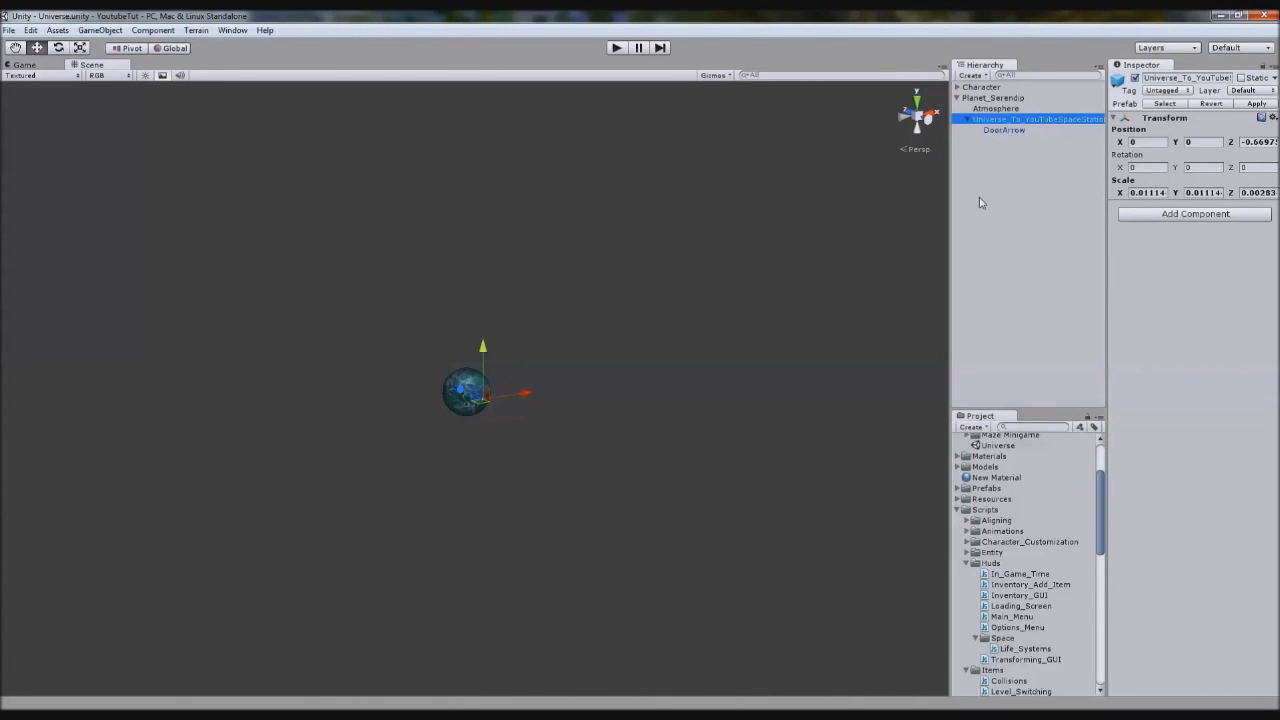
Rename the yellow DoorArrow to Universe_To_YouTubeSpaceStation by pasting the trigger name
double_click(1015, 130)
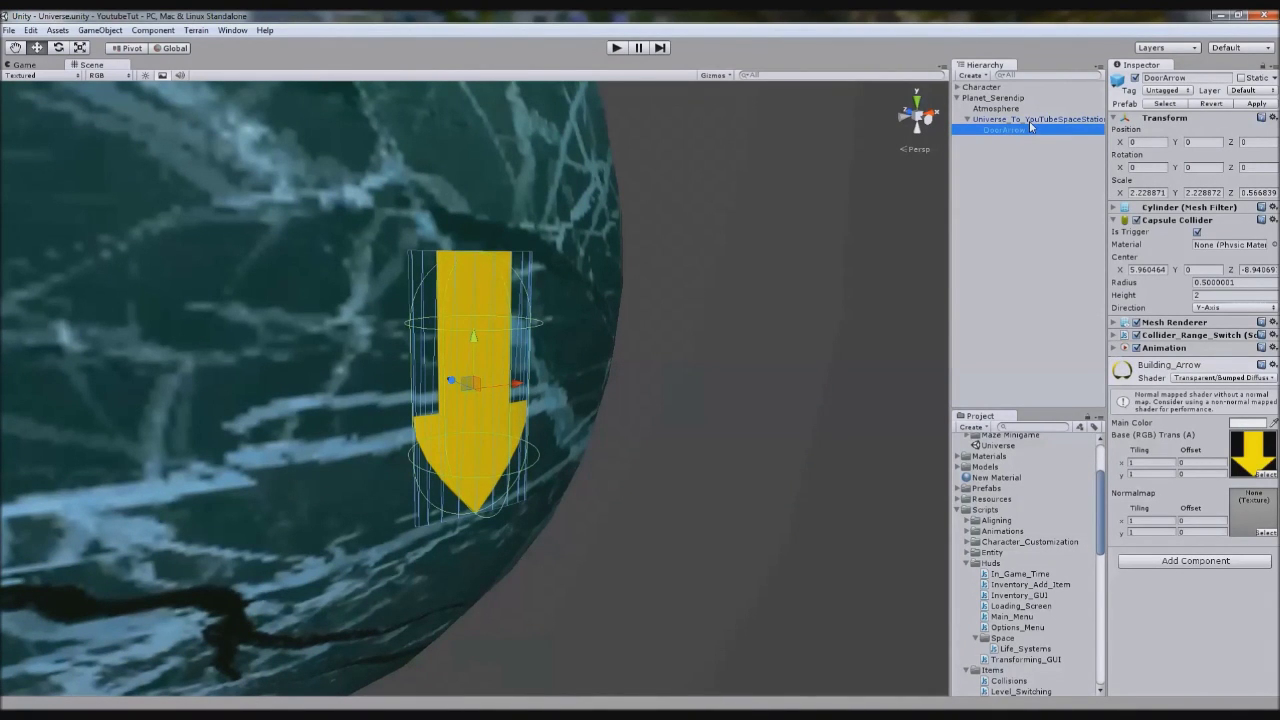
click(1200, 78)
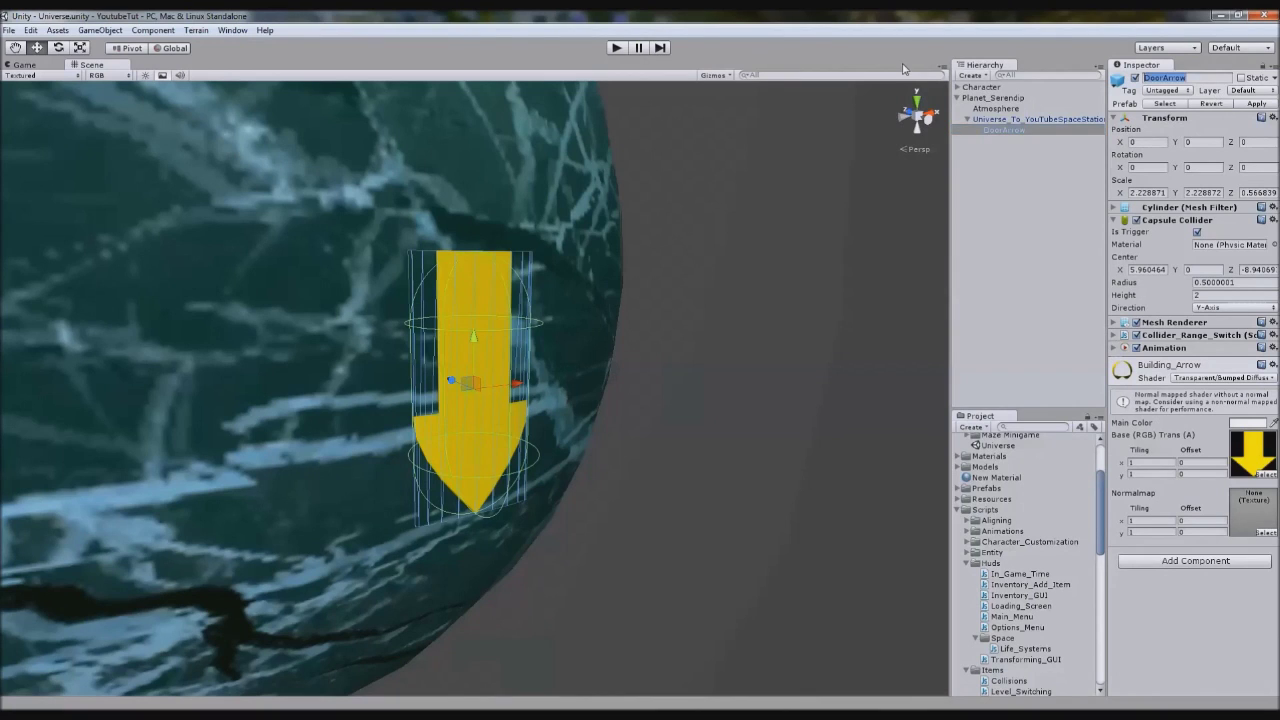
click(1035, 128)
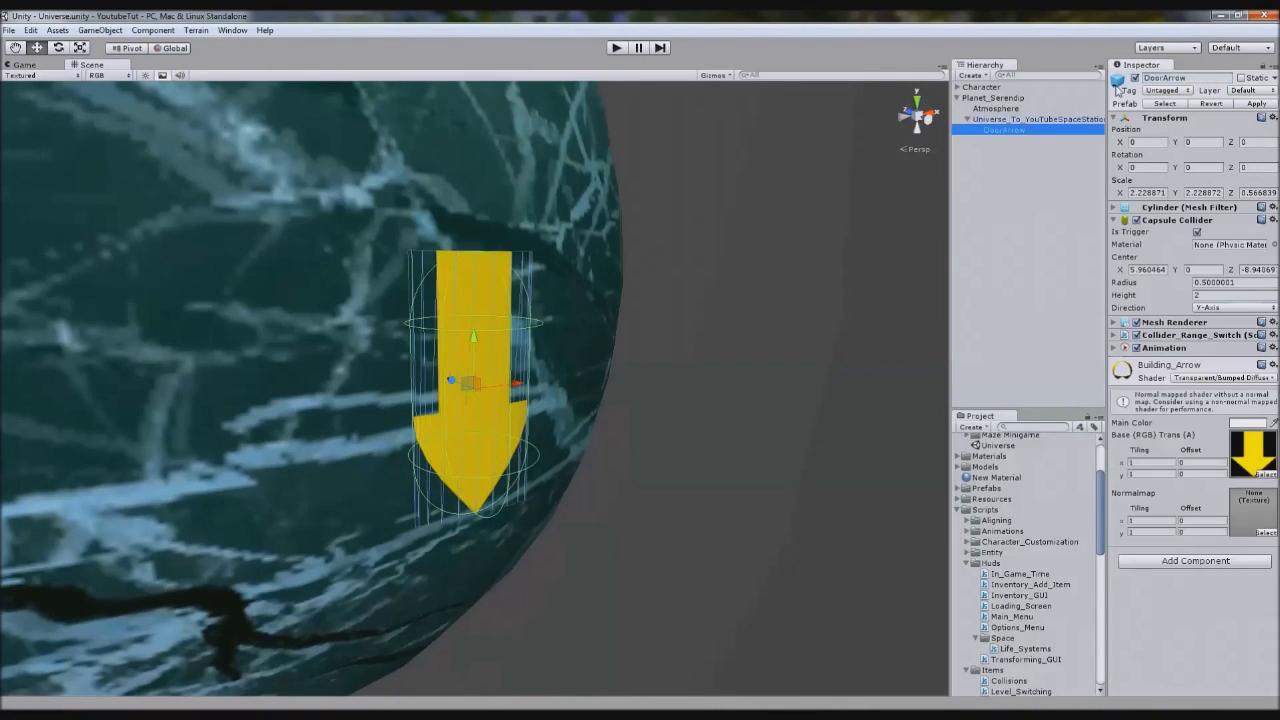
click(1151, 77)
text(Universe_To_YouTubeSpaceStation)
key(Return)
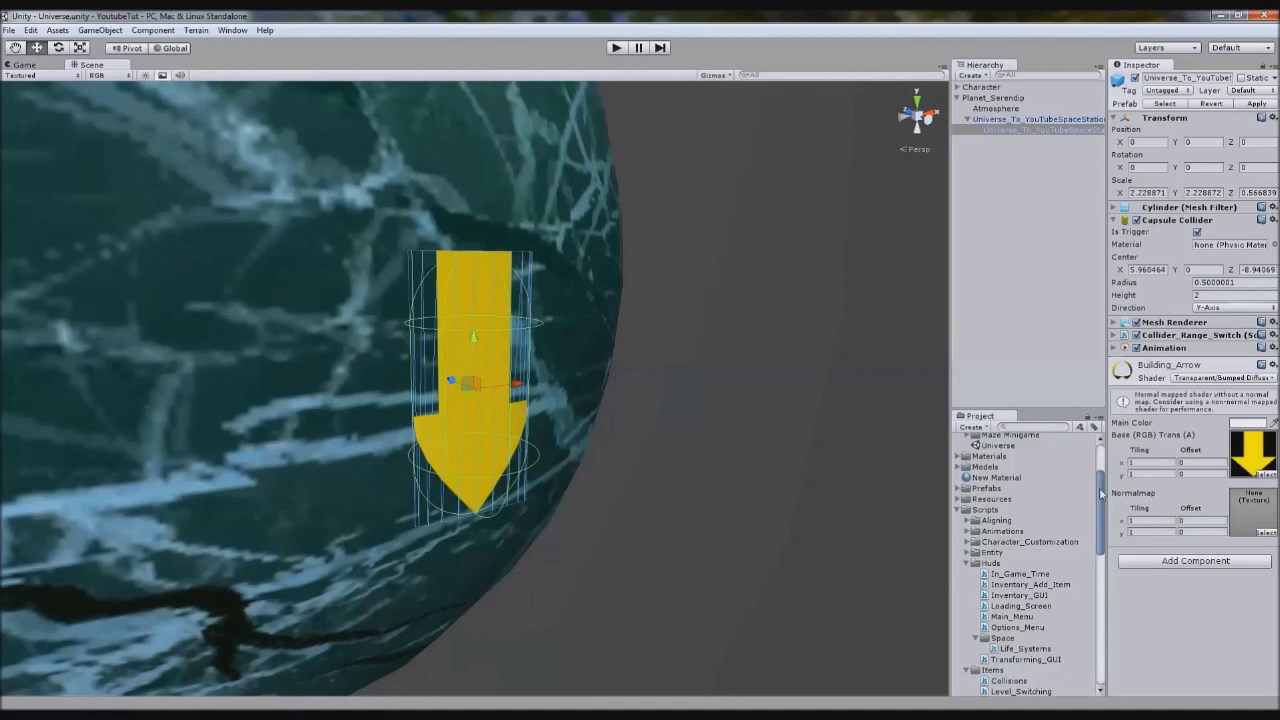
drag(1101, 494, 1104, 472)
Open the Level_1 scene and inspect its NPCS, Landscapes and WoodCabin_To_Interior hierarchy
double_click(1006, 492)
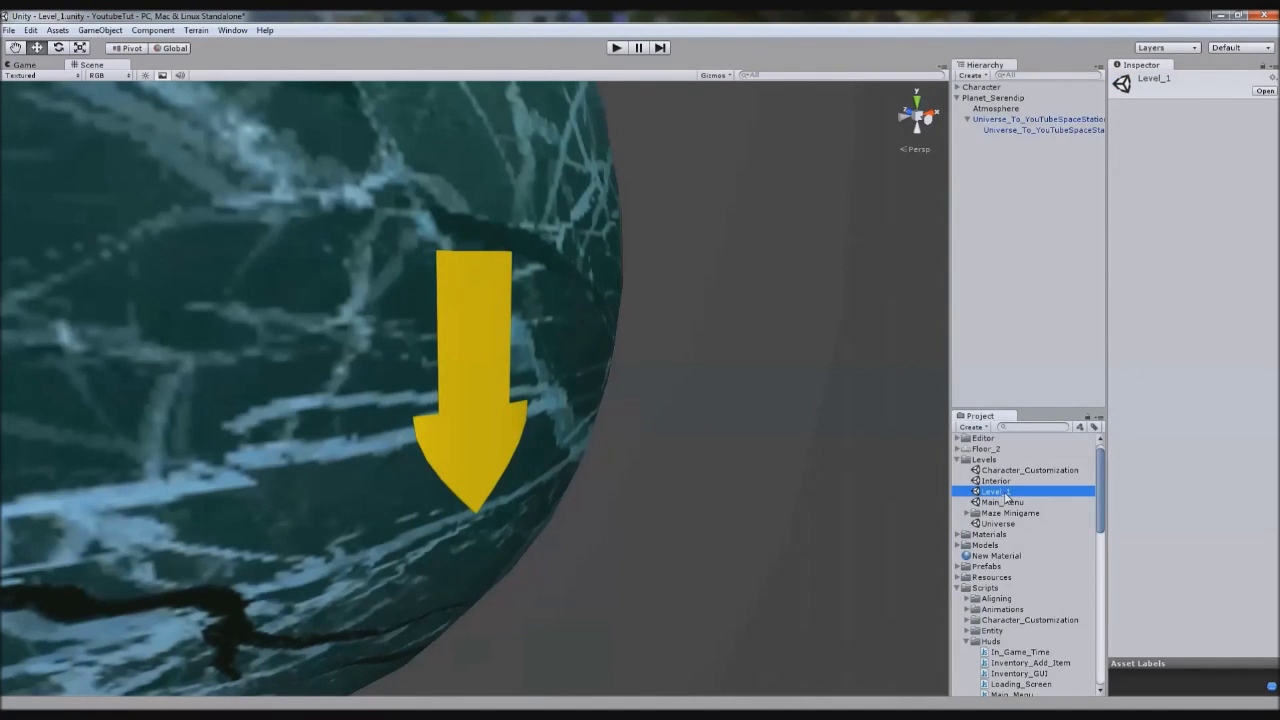
click(957, 226)
click(1010, 304)
click(957, 226)
click(956, 184)
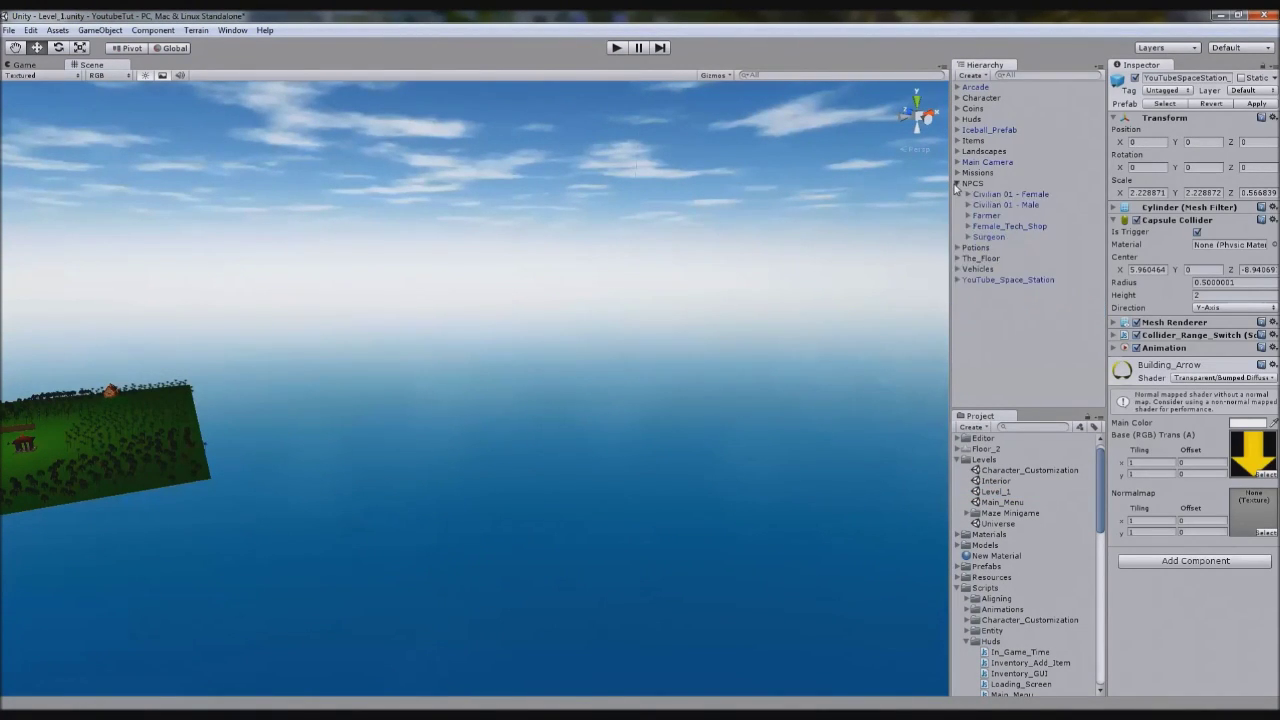
click(957, 184)
click(957, 151)
click(967, 204)
click(1028, 322)
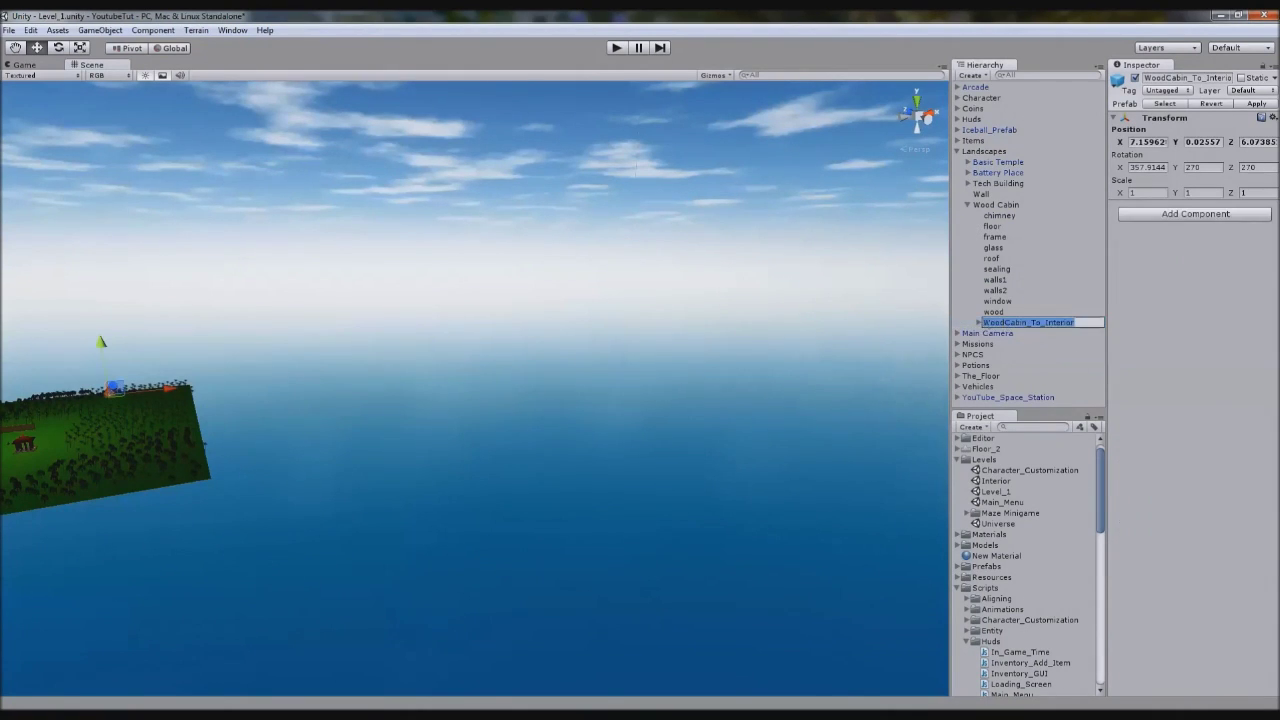
key(Left)
key(Left)
click(957, 151)
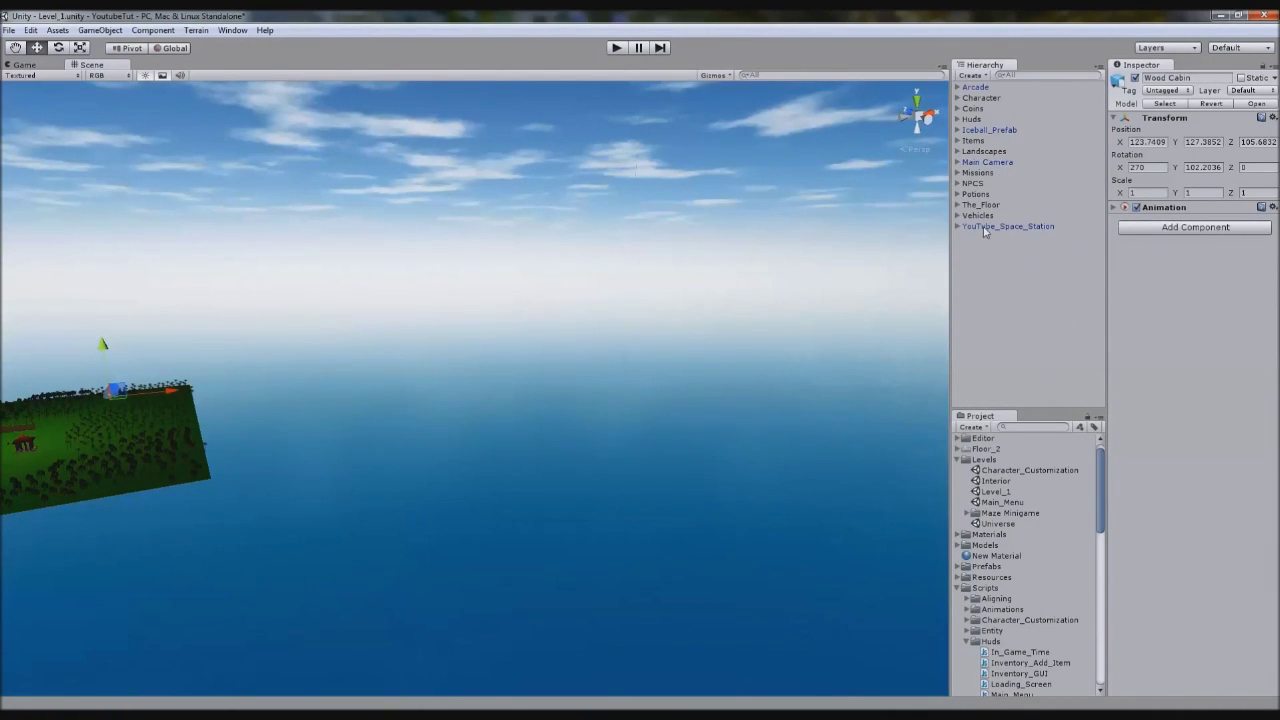
Move YouTube_Space_Station under Landscapes and open the Interior scene
click(957, 151)
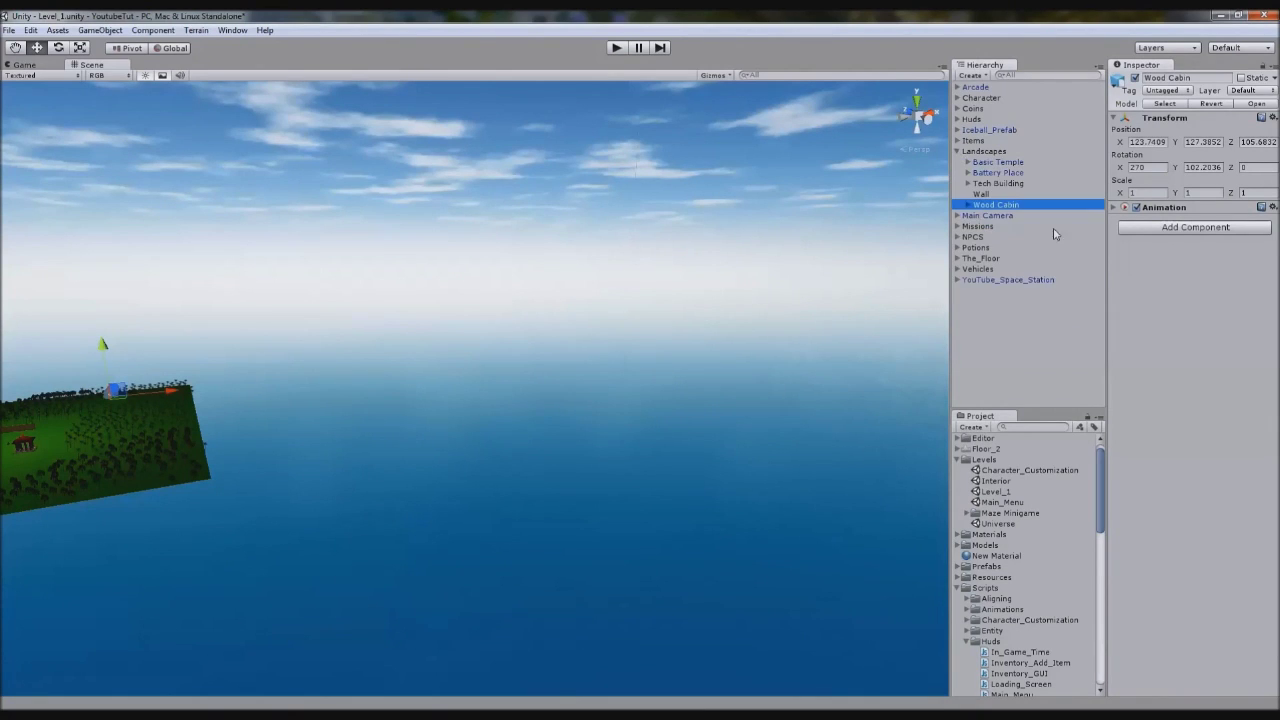
drag(998, 280, 960, 160)
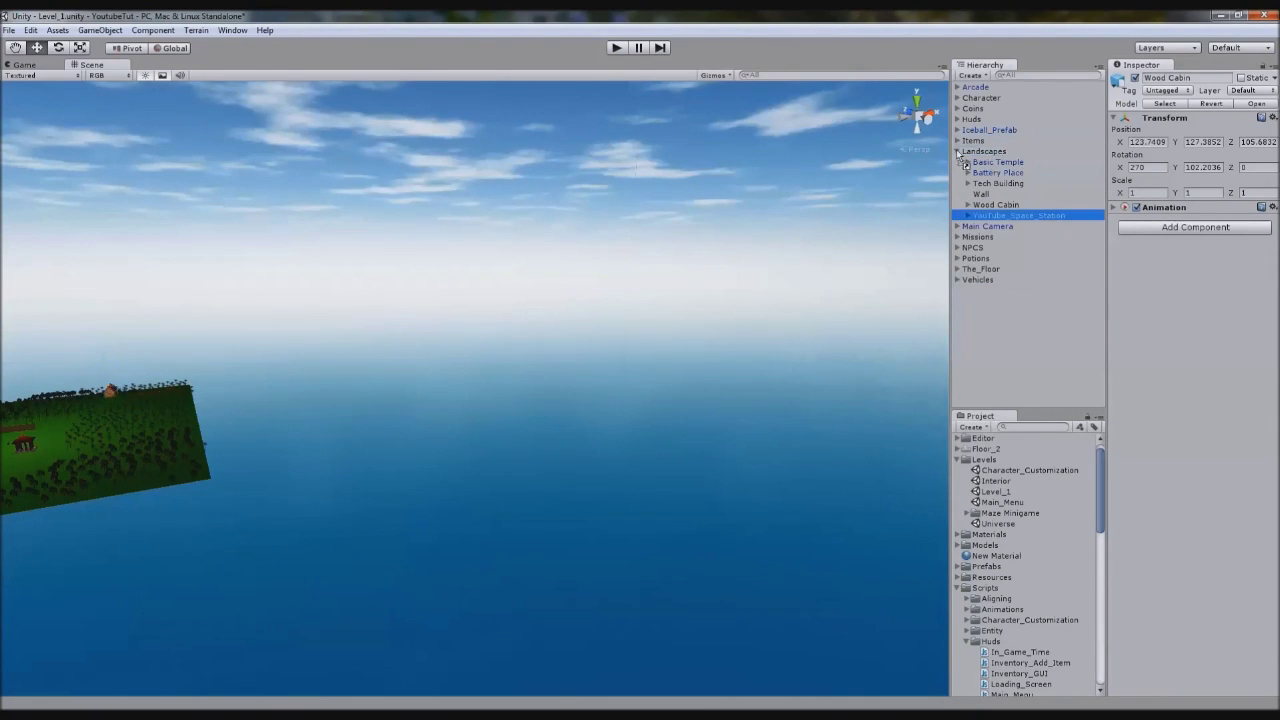
click(957, 151)
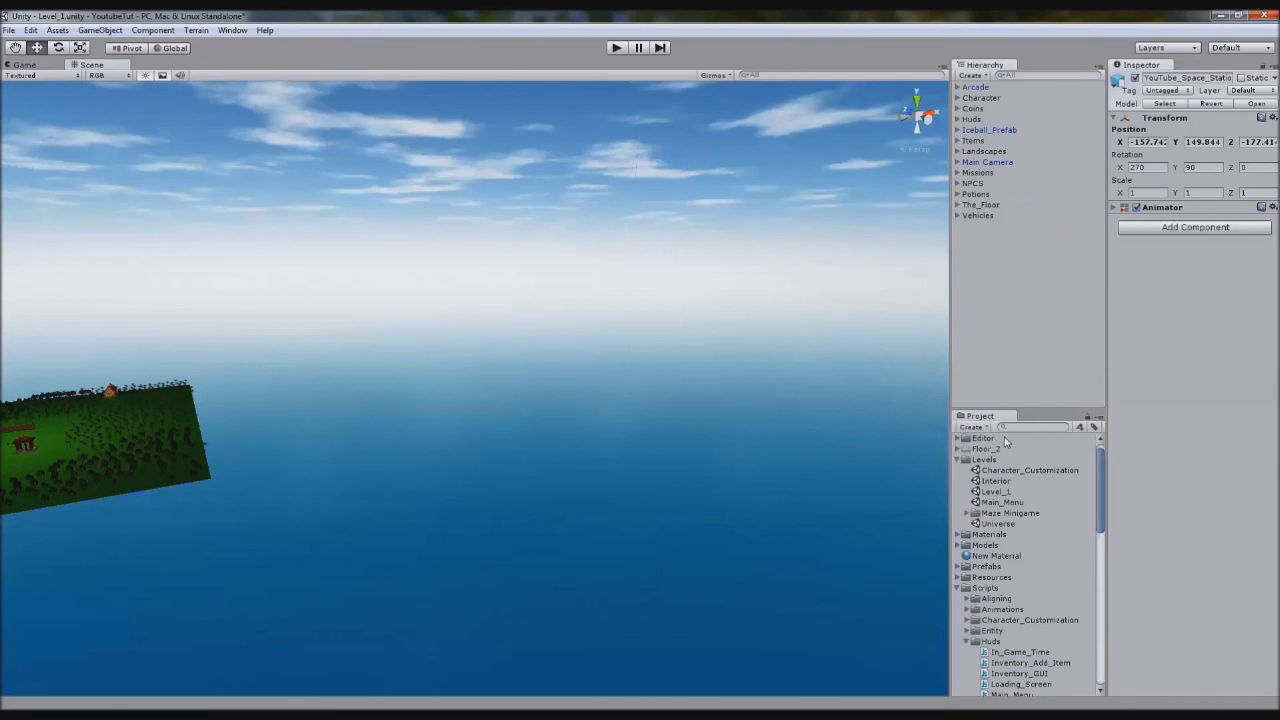
double_click(996, 481)
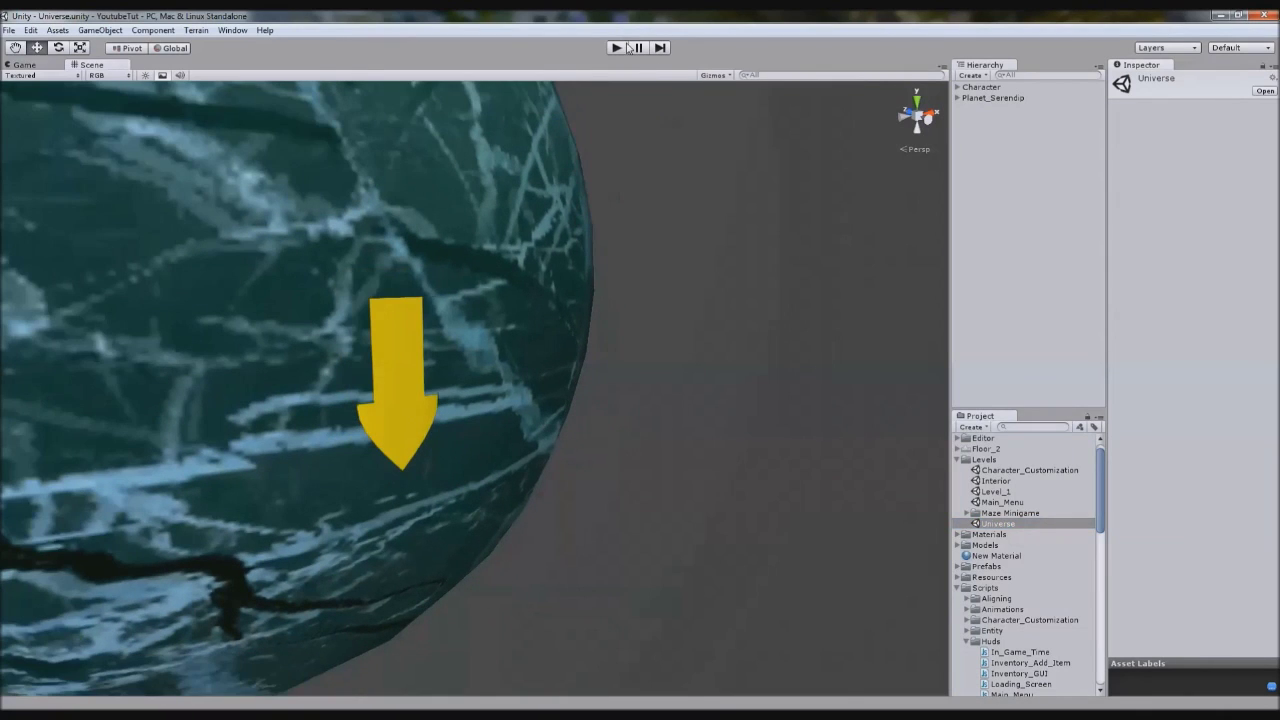
Play-test the Universe scene, then deselect and zoom out to view Planet_Serendip
click(615, 49)
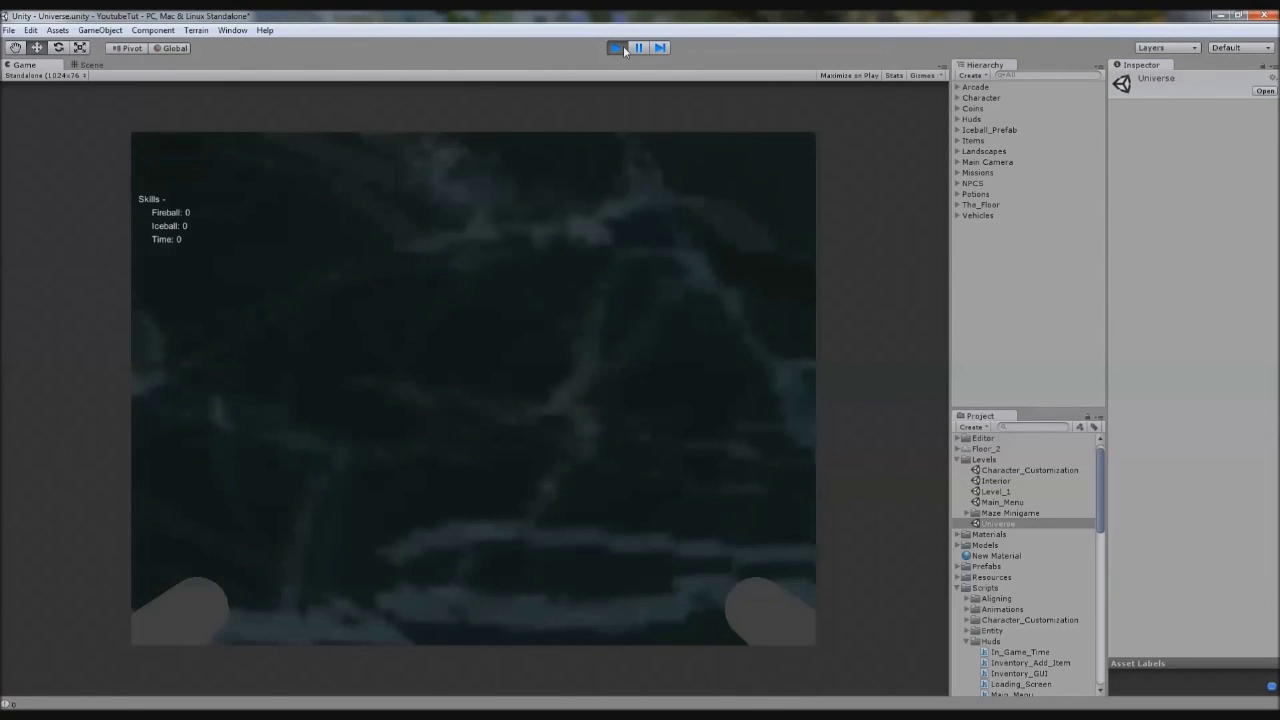
click(622, 49)
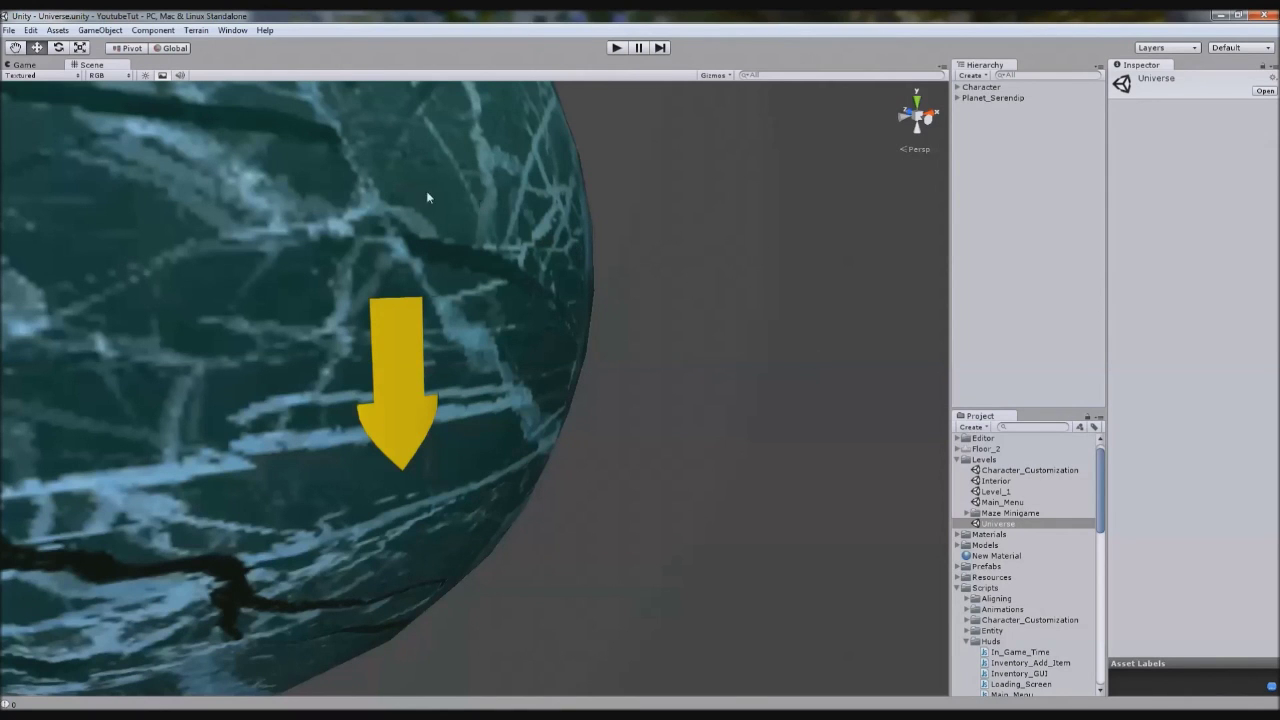
click(712, 477)
scroll(712, 477, down, 10)
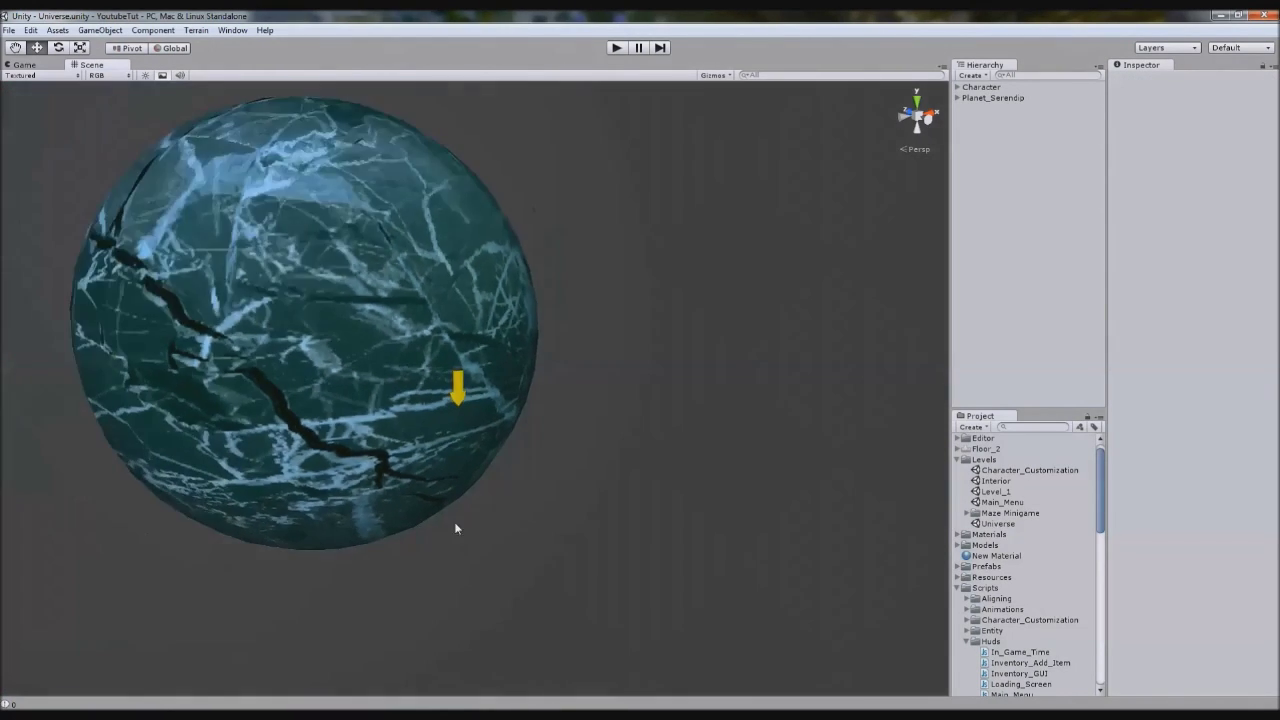
scroll(507, 546, down, 5)
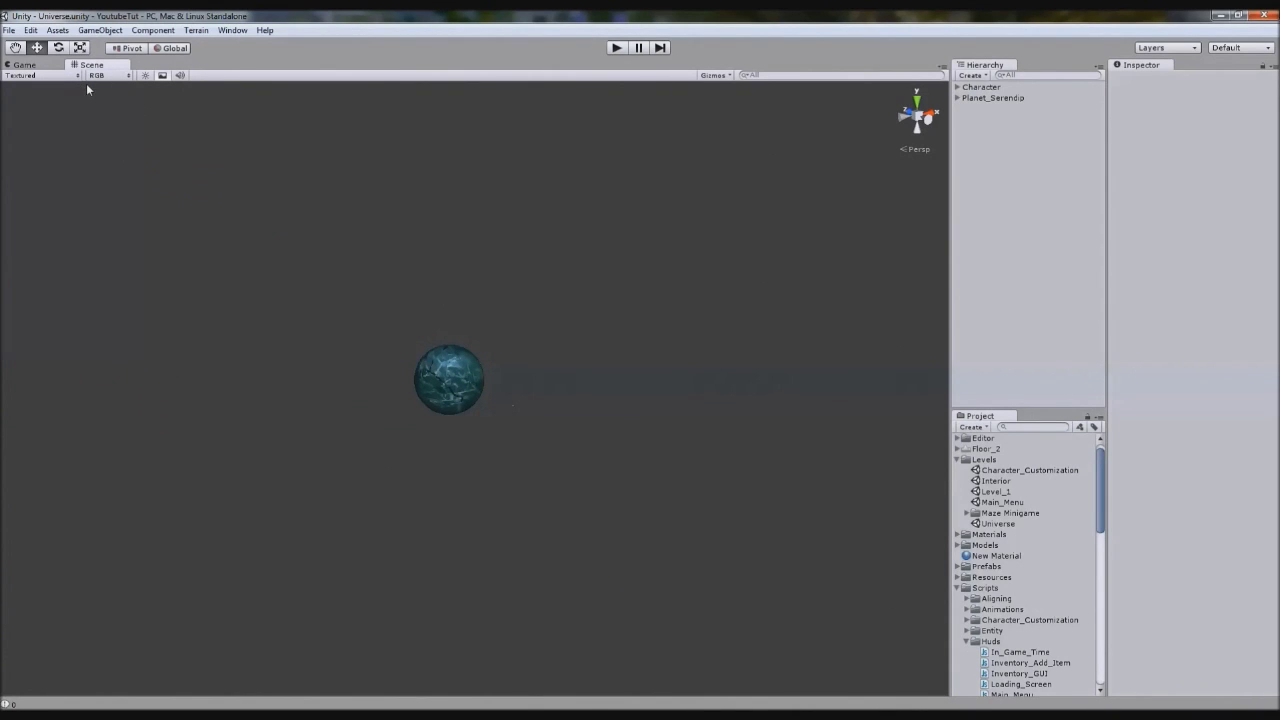
Scroll through the Spacescape download page in Chrome, then minimise the browser
key(alt+Tab)
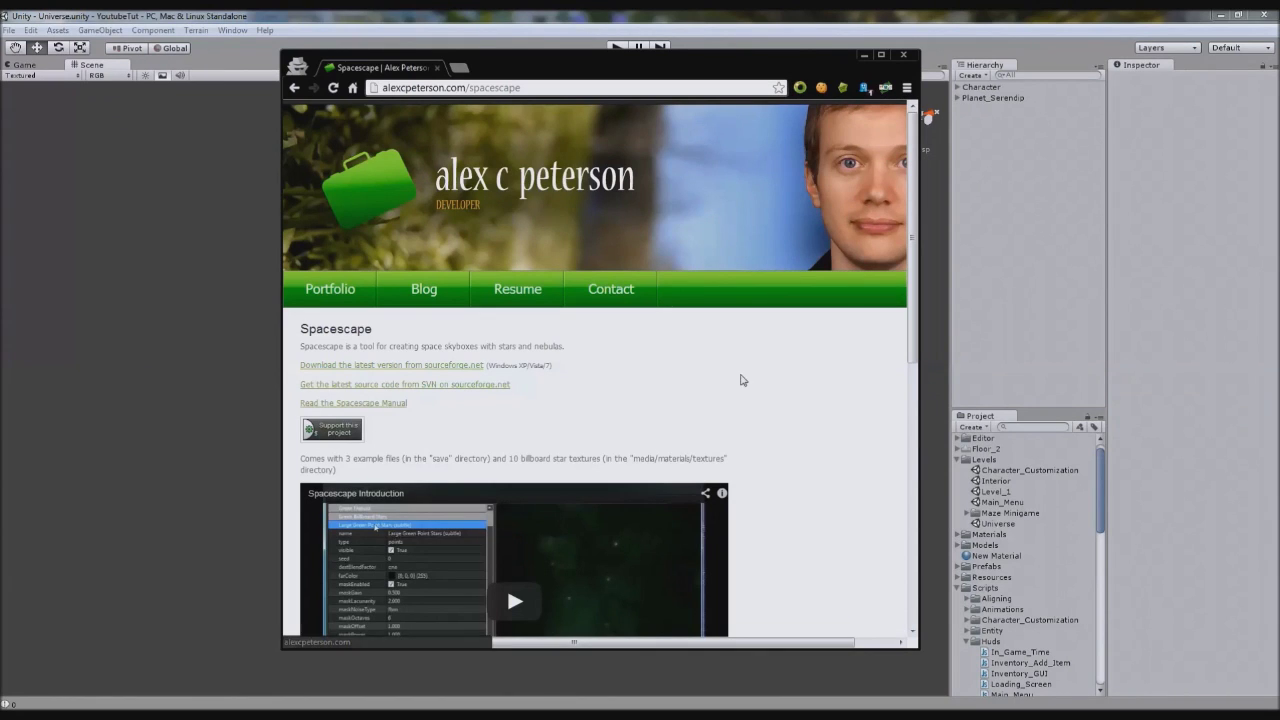
scroll(730, 367, right, 1)
scroll(638, 360, left, 1)
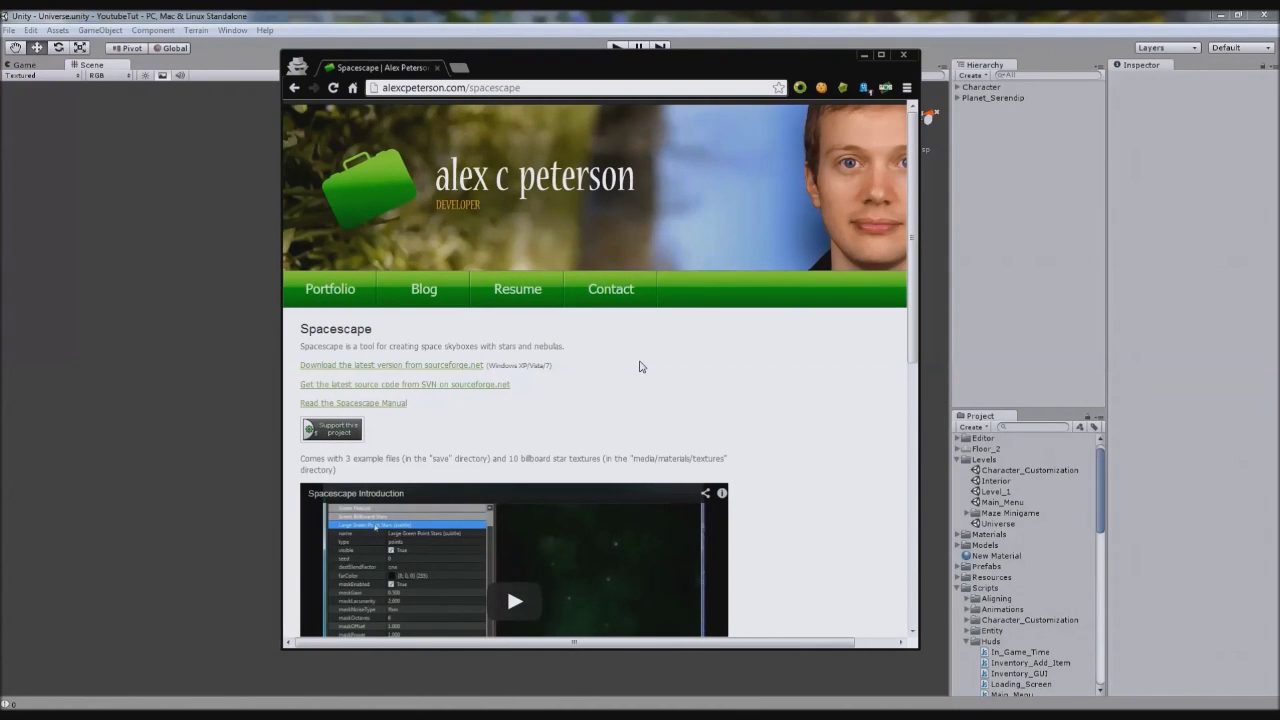
scroll(640, 366, down, 5)
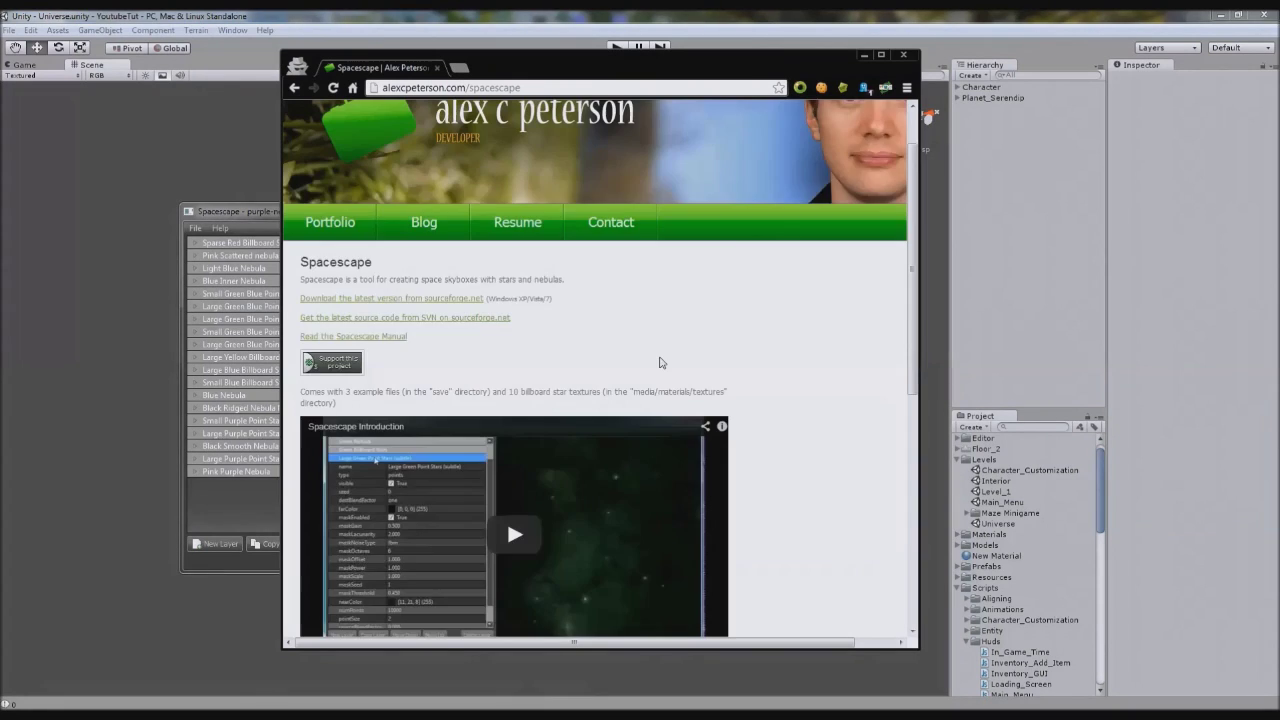
scroll(659, 362, up, 1)
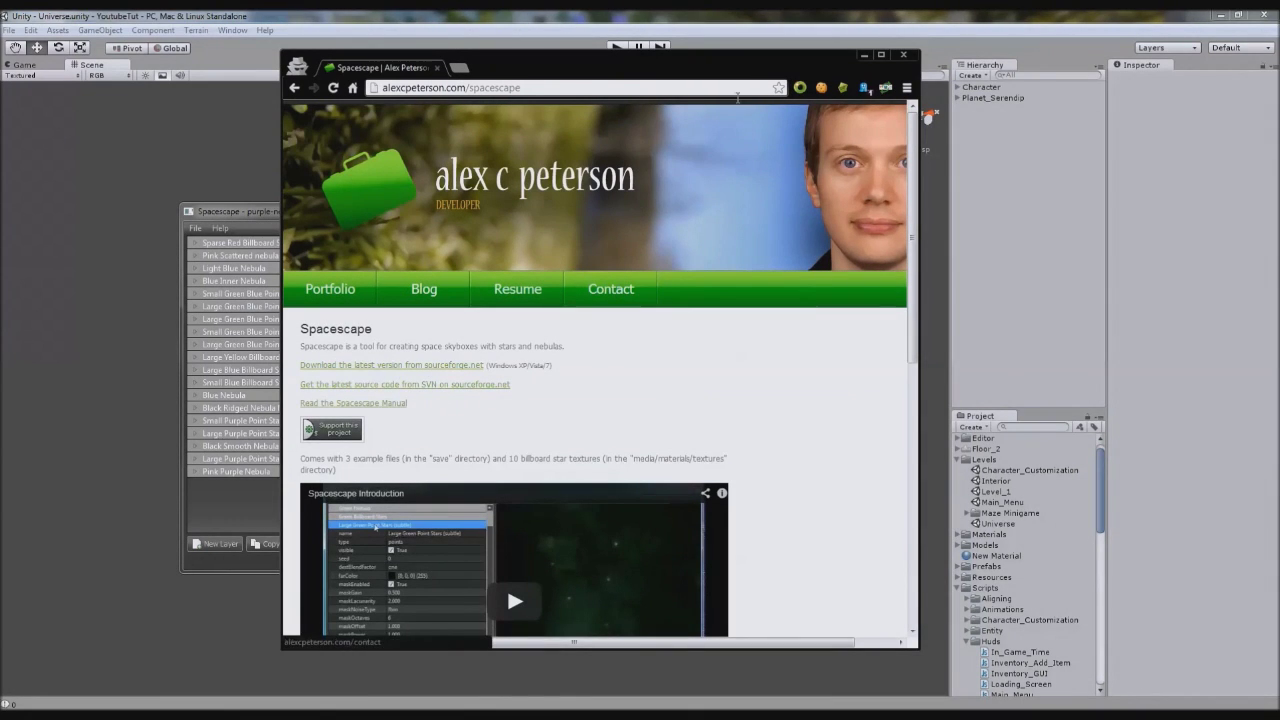
click(864, 58)
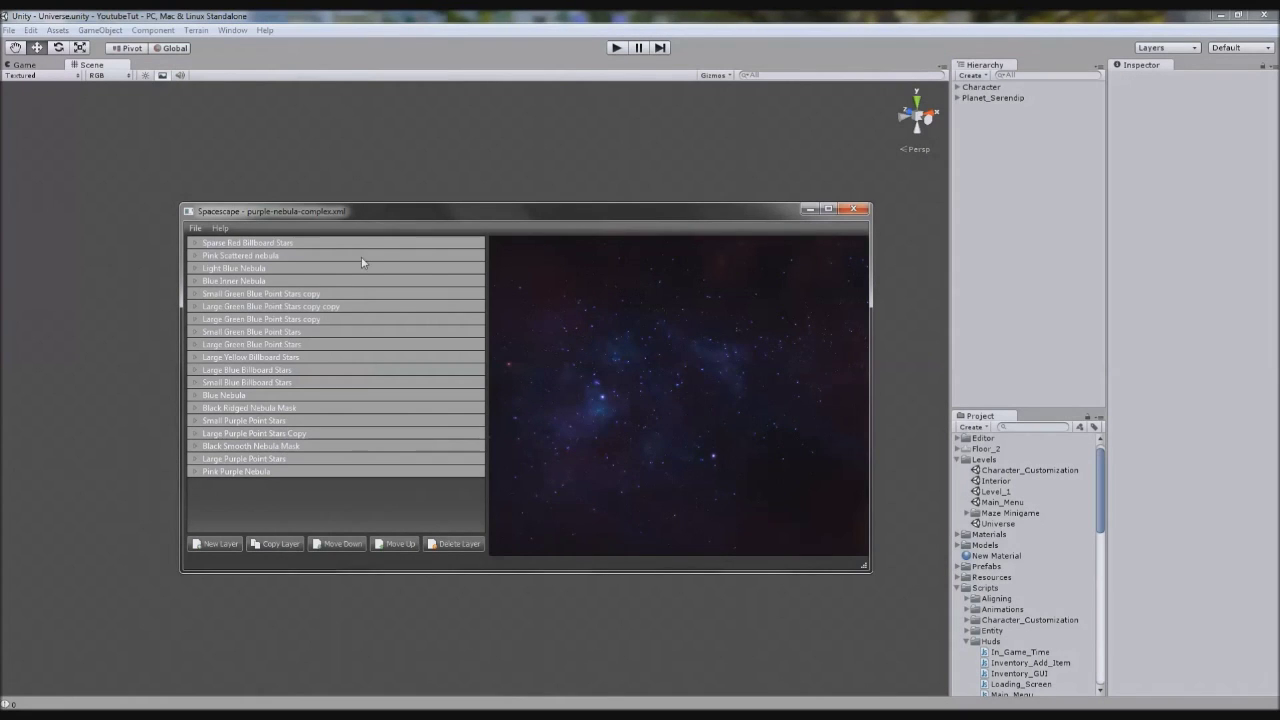
Maximise Spacescape, expand the Sparse Red Billboard Stars layer, and survey the purple nebula
drag(356, 214, 354, 215)
drag(737, 449, 693, 400)
double_click(649, 213)
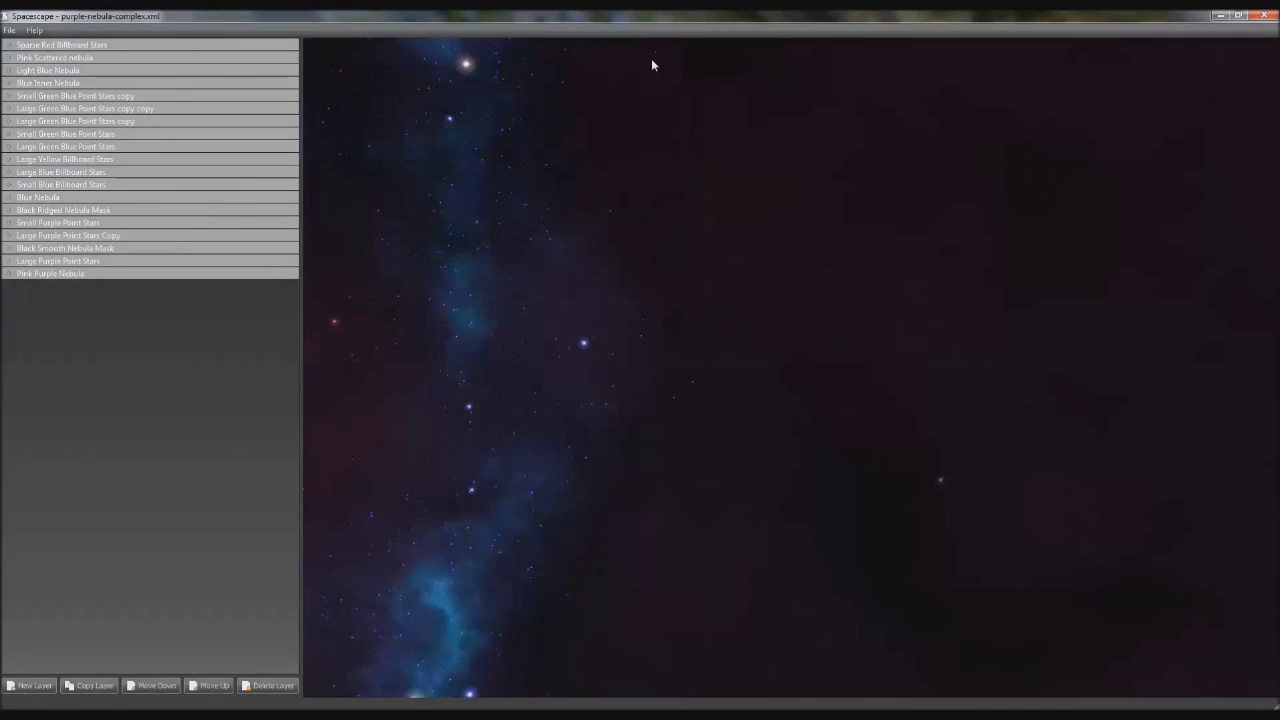
drag(651, 60, 890, 374)
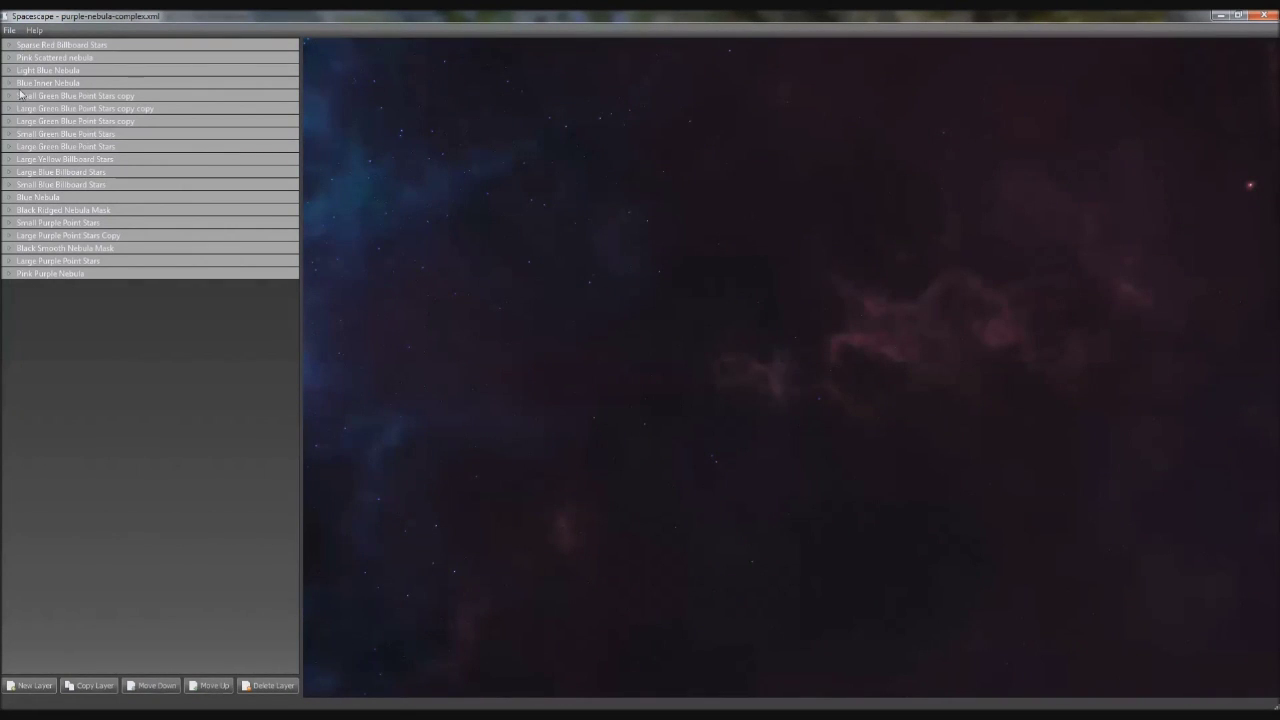
click(10, 46)
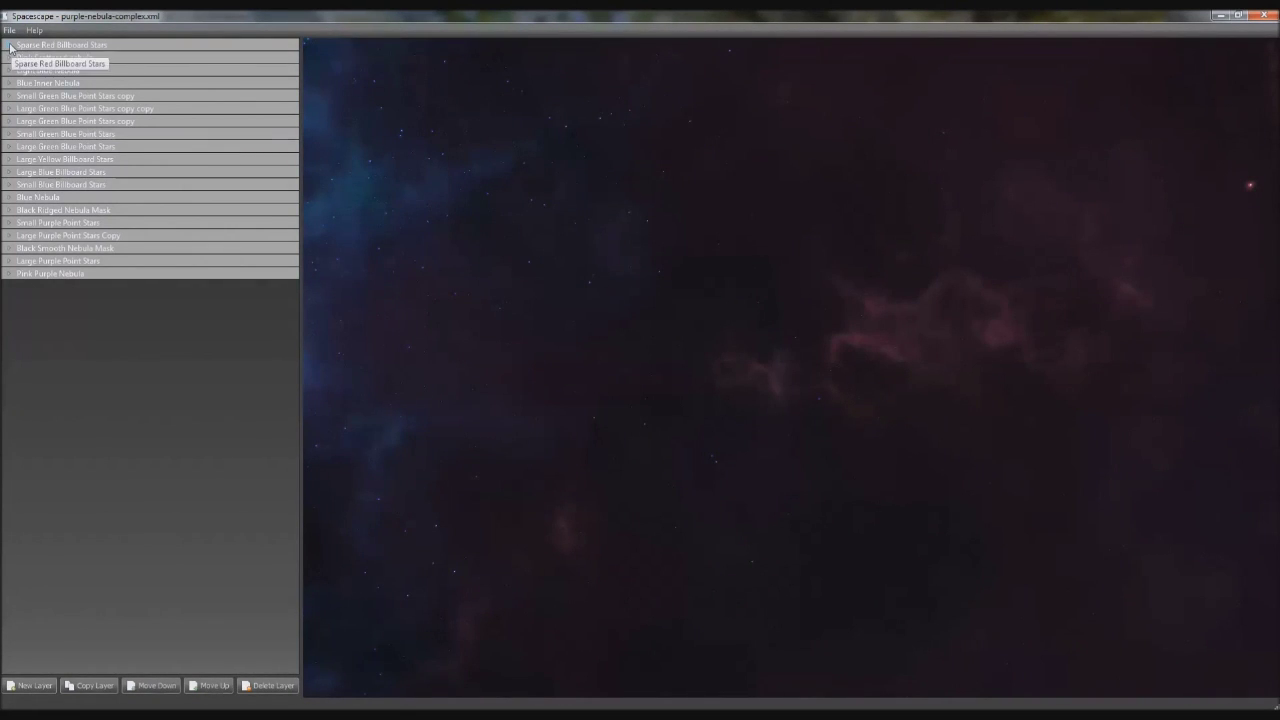
drag(832, 400, 845, 396)
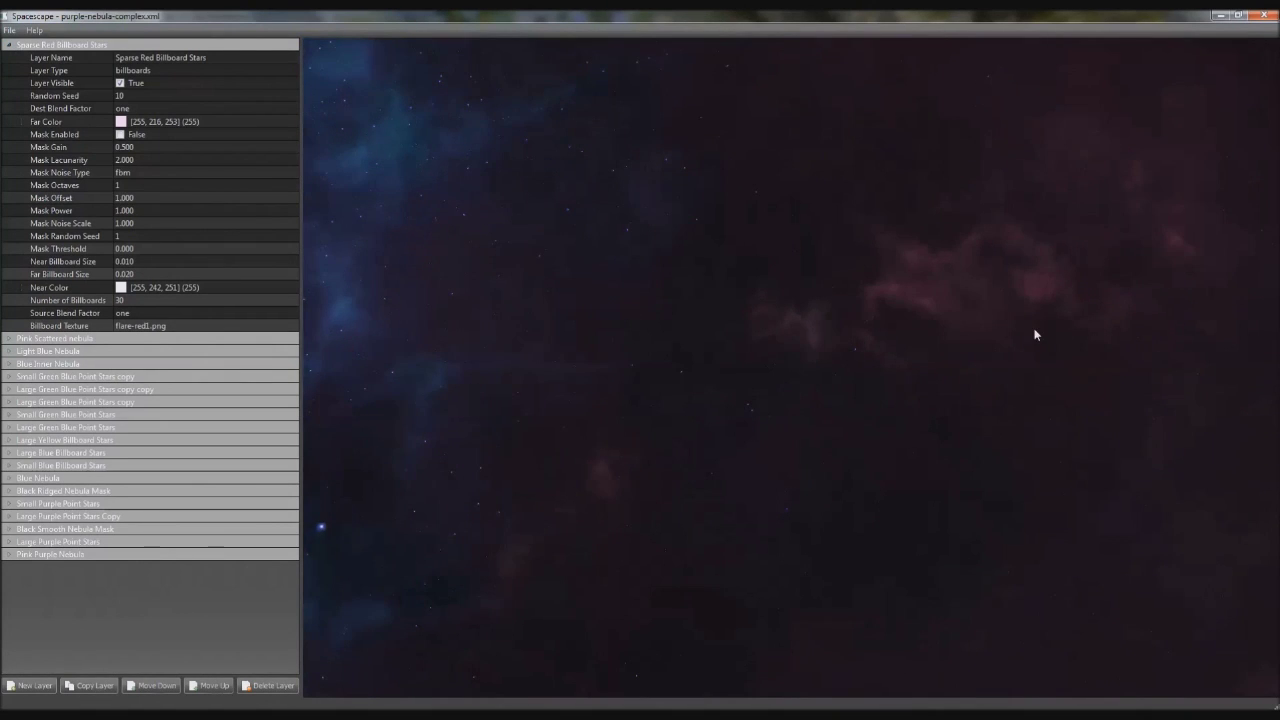
drag(1034, 331, 555, 300)
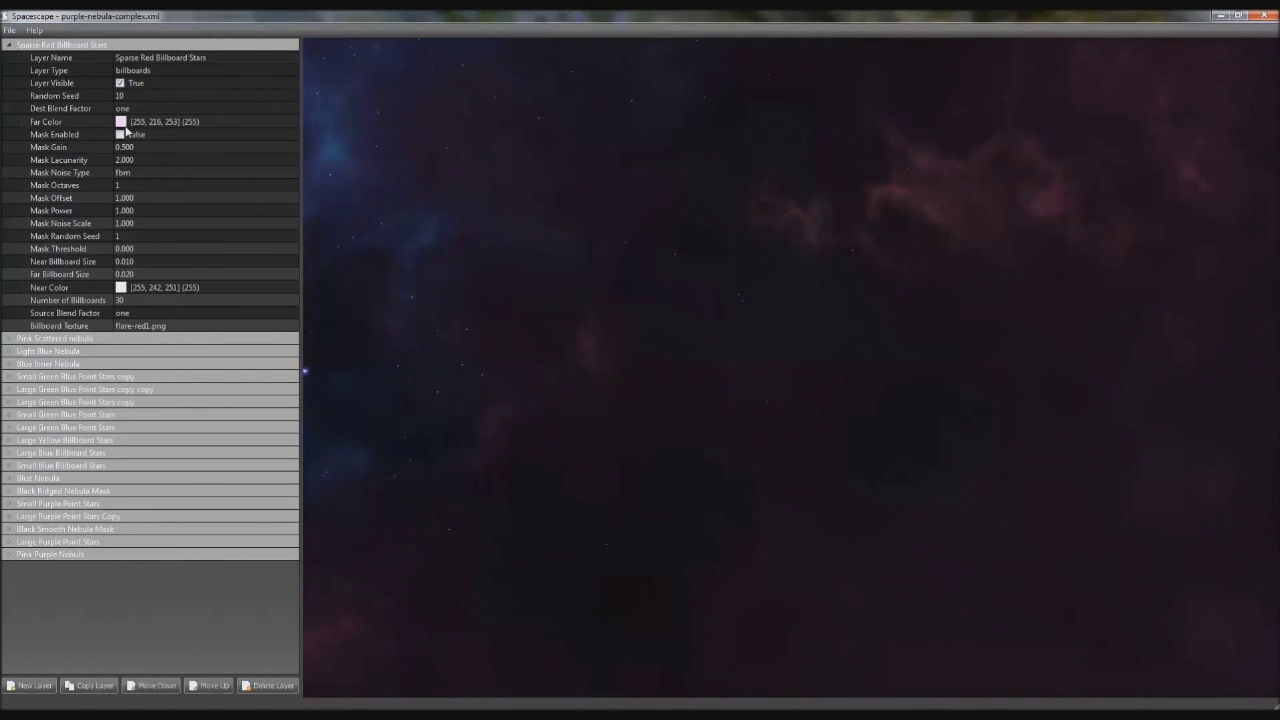
Set the Sparse Red Billboard Stars layer's Far Color to cyan
click(290, 134)
click(290, 121)
click(291, 121)
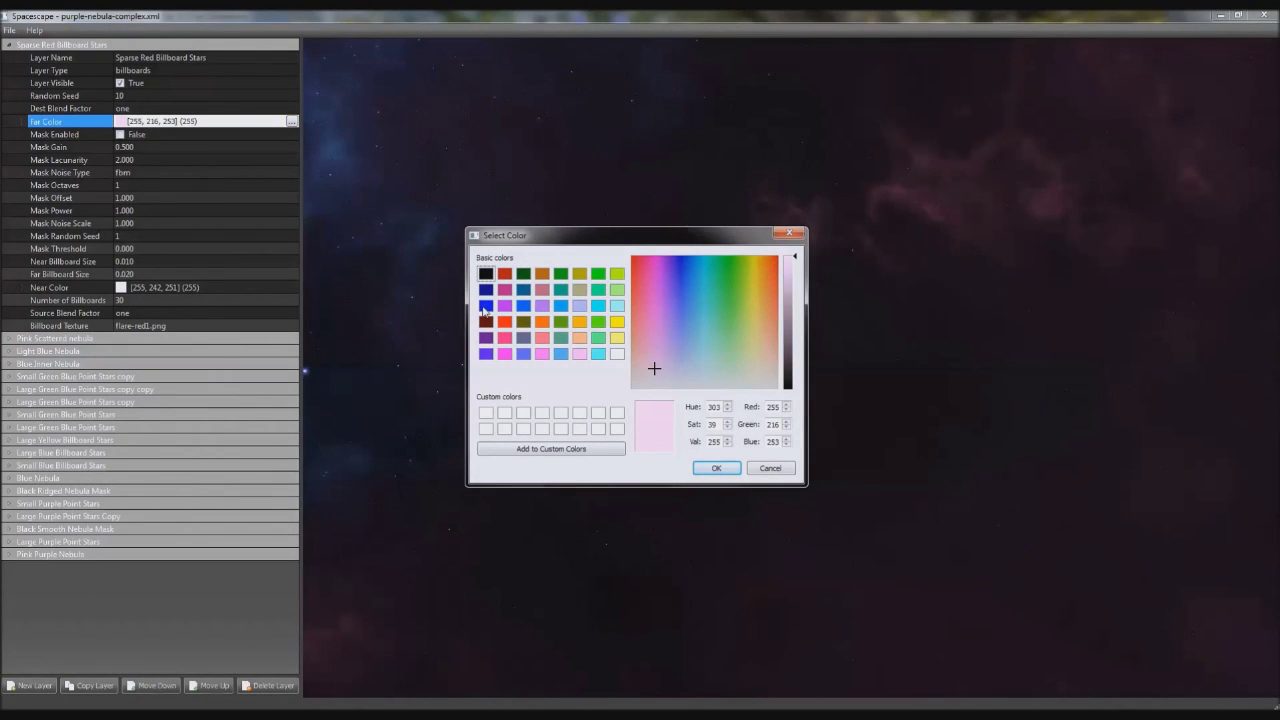
click(598, 305)
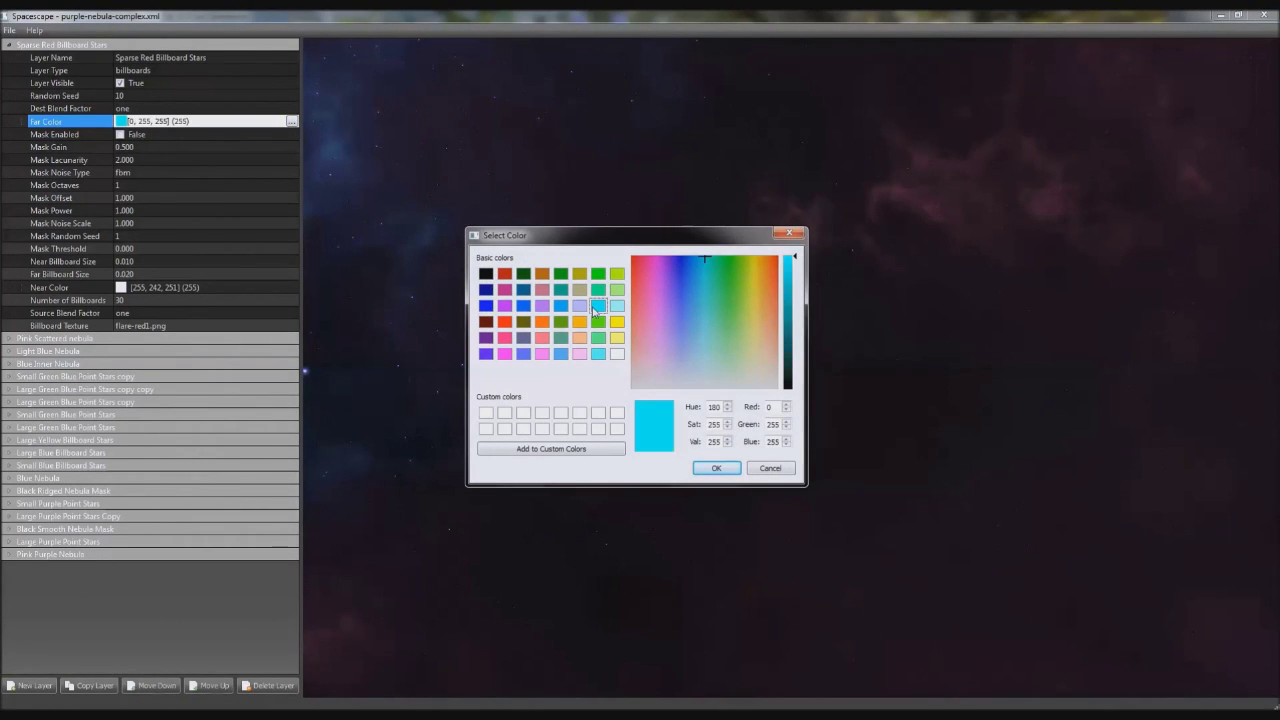
click(728, 470)
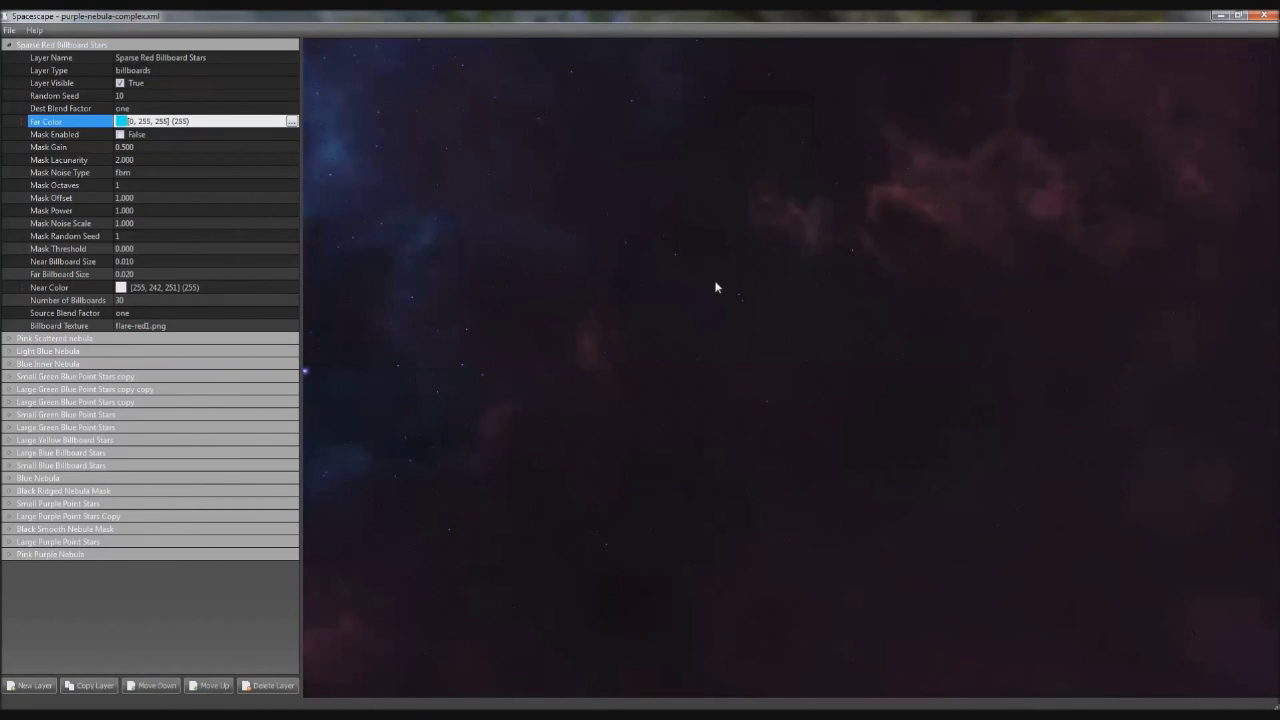
click(14, 46)
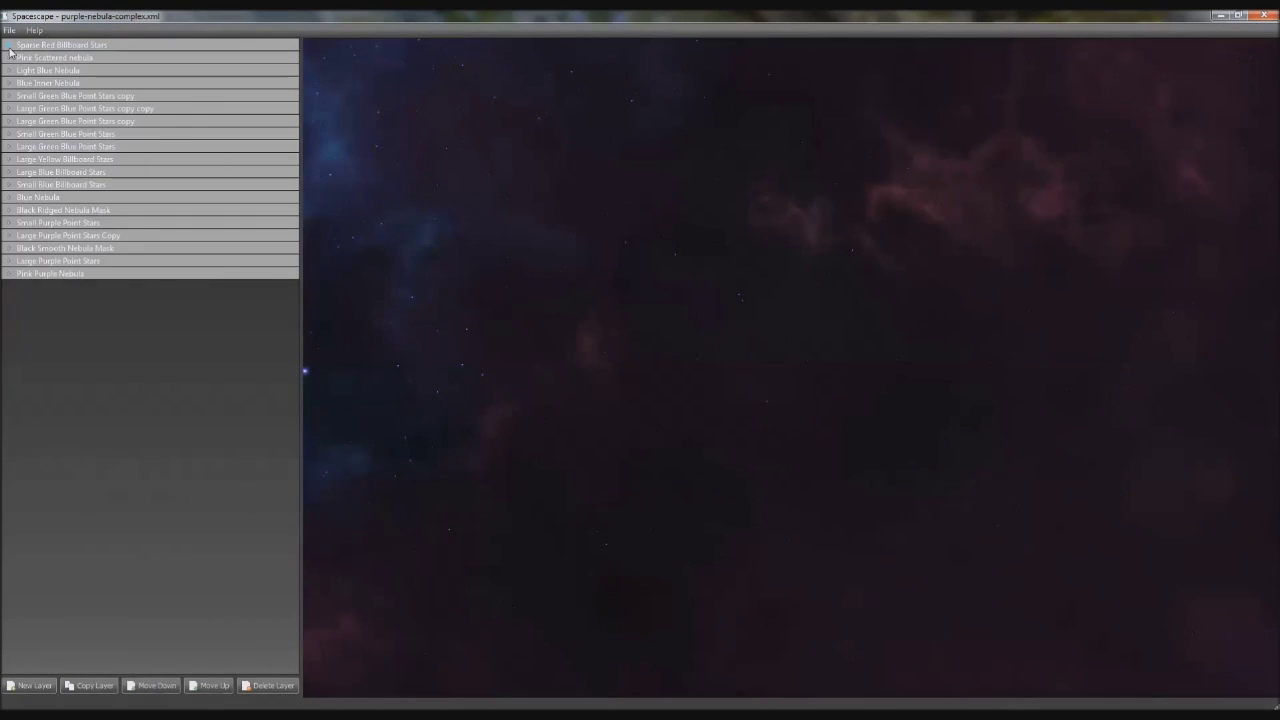
Set the Large Green Blue Point Stars layer's Far Color to yellow [255, 255, 0]
click(23, 146)
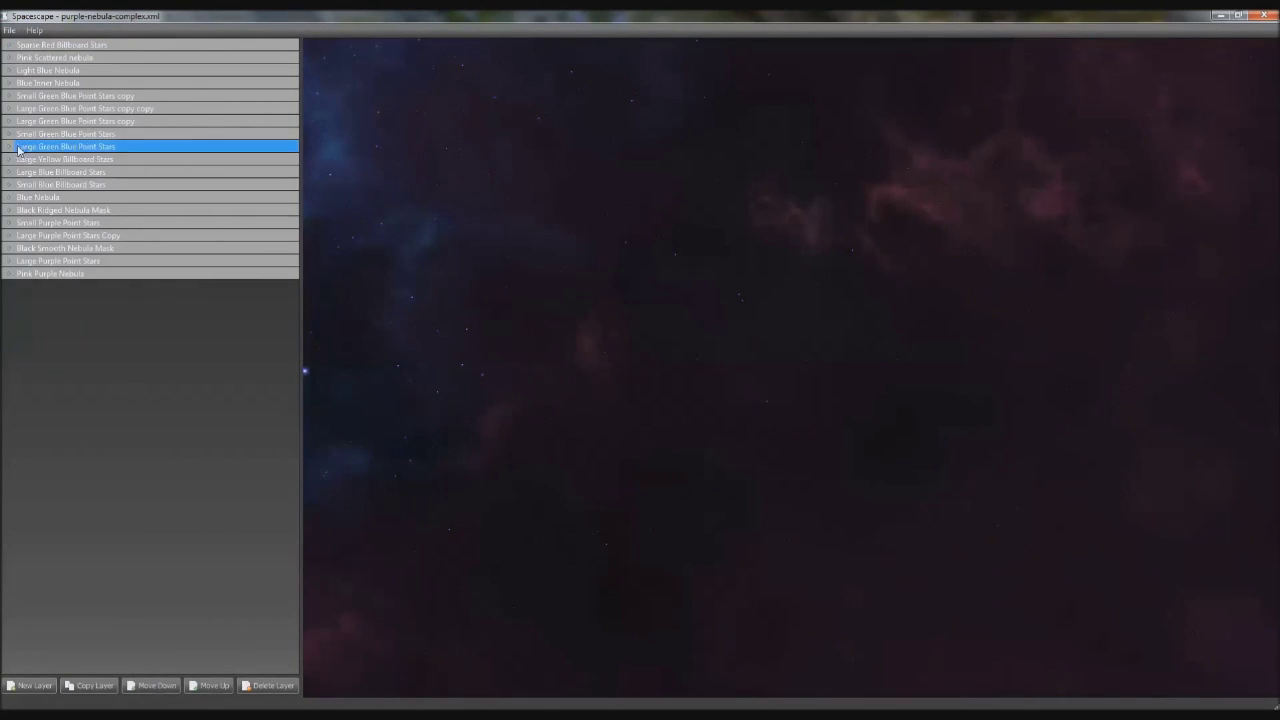
click(10, 146)
click(163, 224)
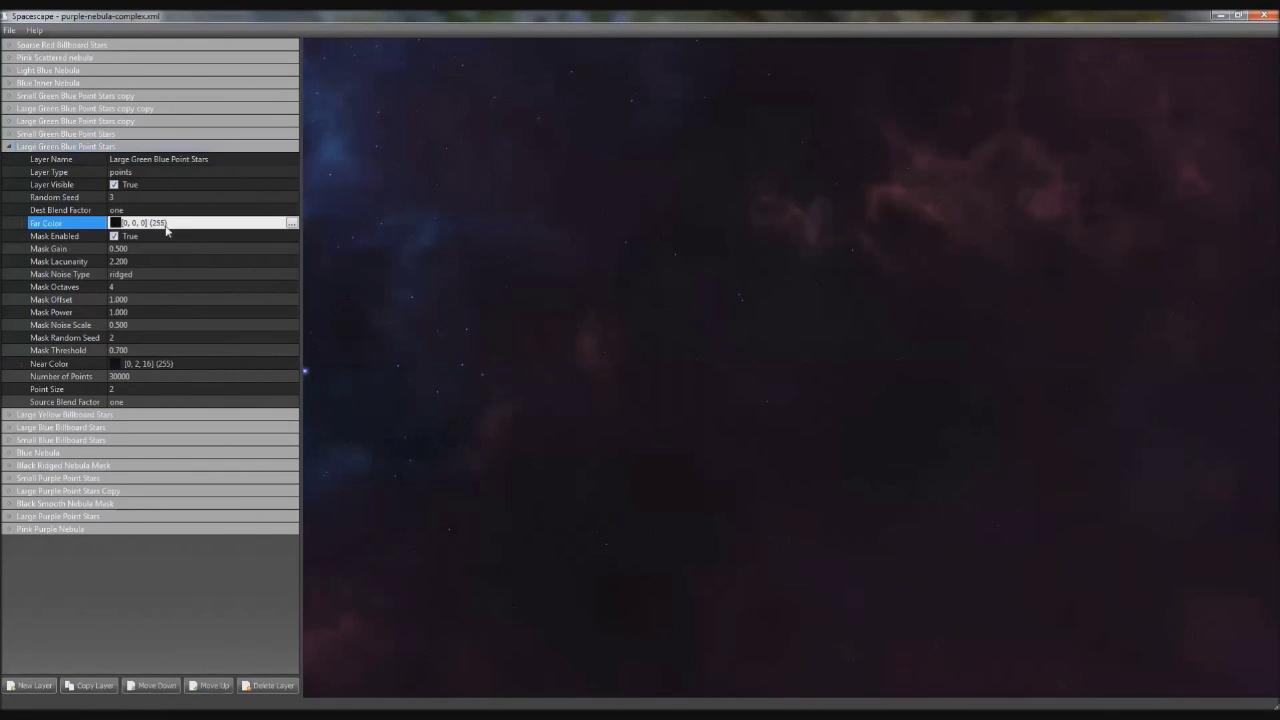
click(291, 223)
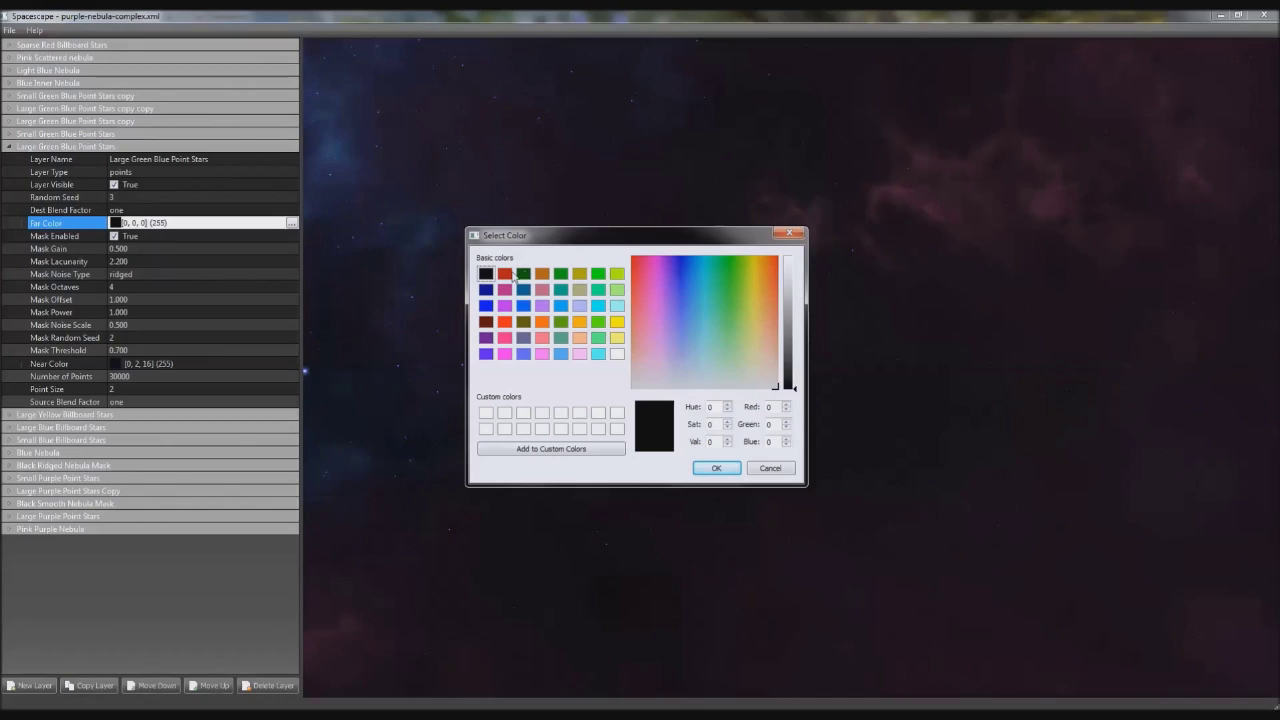
click(617, 321)
click(716, 468)
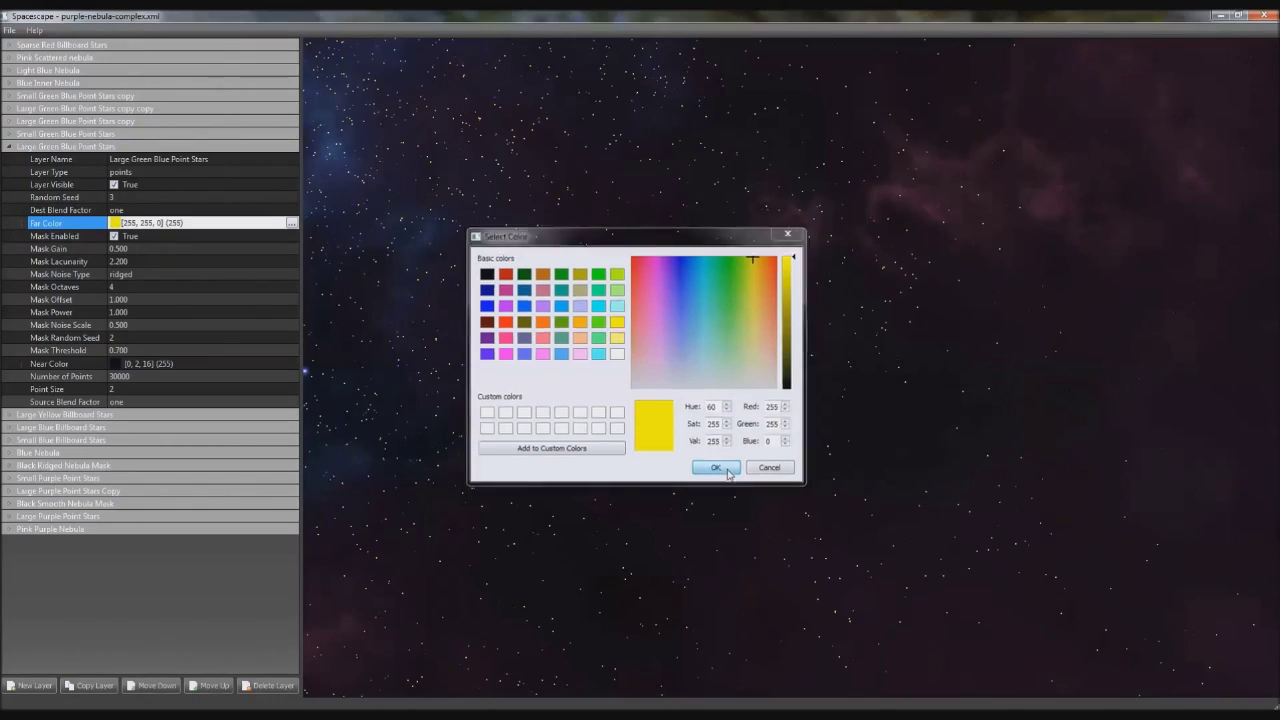
drag(871, 423, 686, 470)
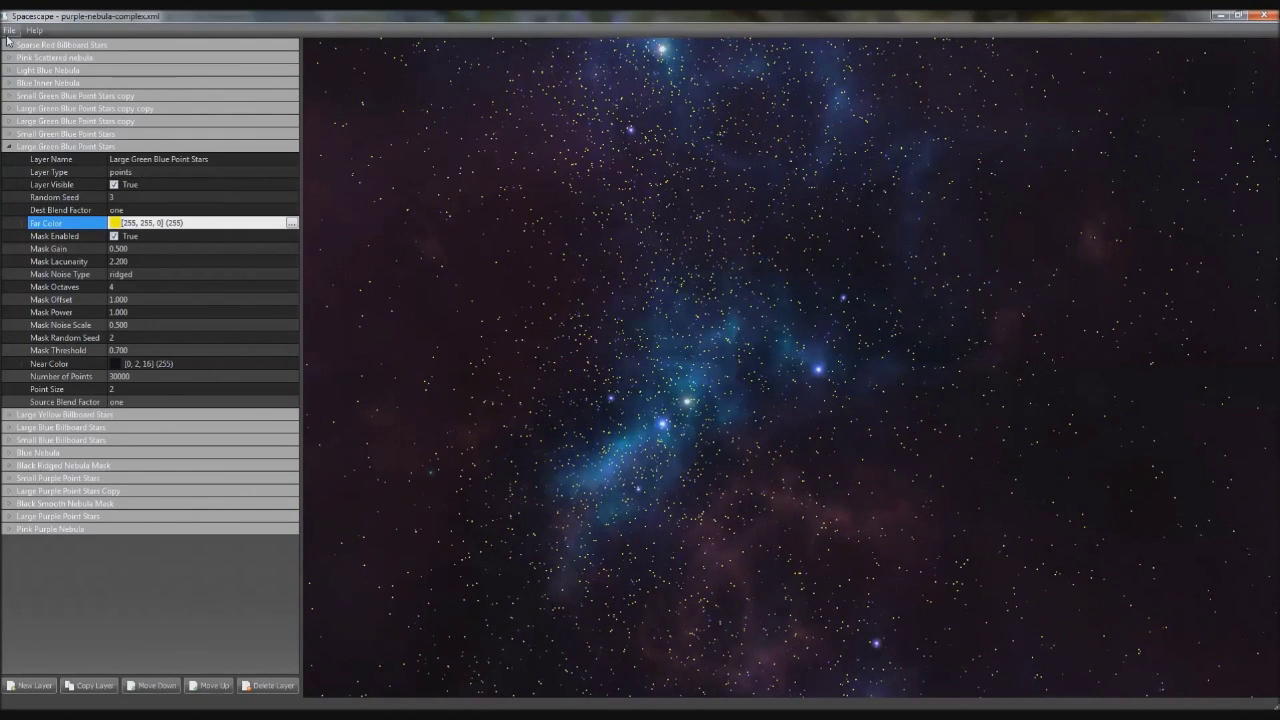
Reload purple-nebula-complex.xml from the save folder and look around the regenerated nebula
click(8, 32)
click(40, 63)
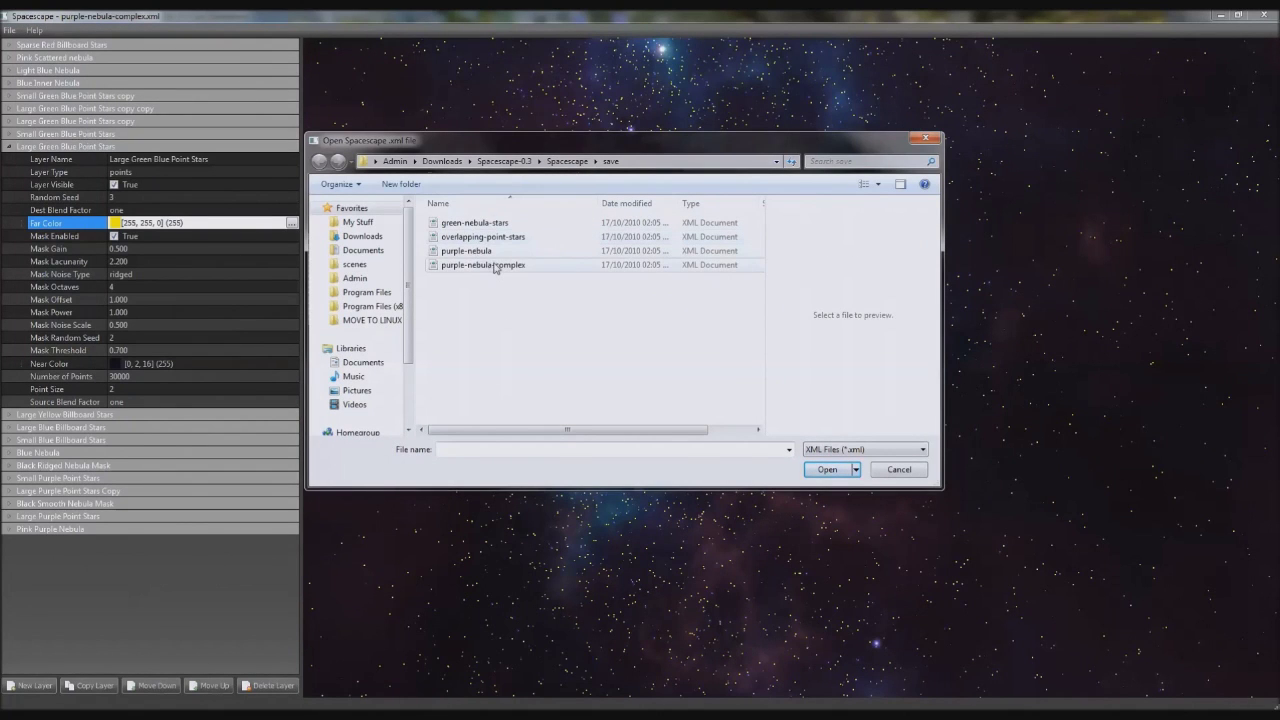
double_click(492, 265)
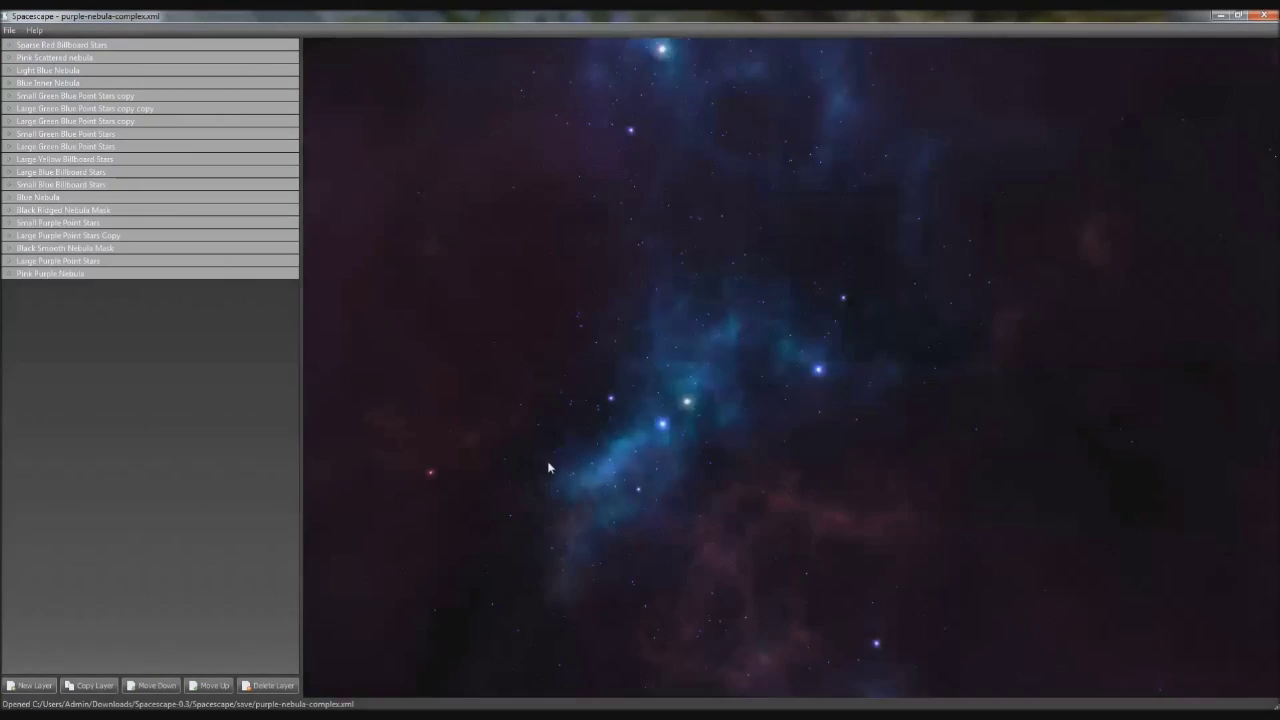
drag(548, 467, 563, 263)
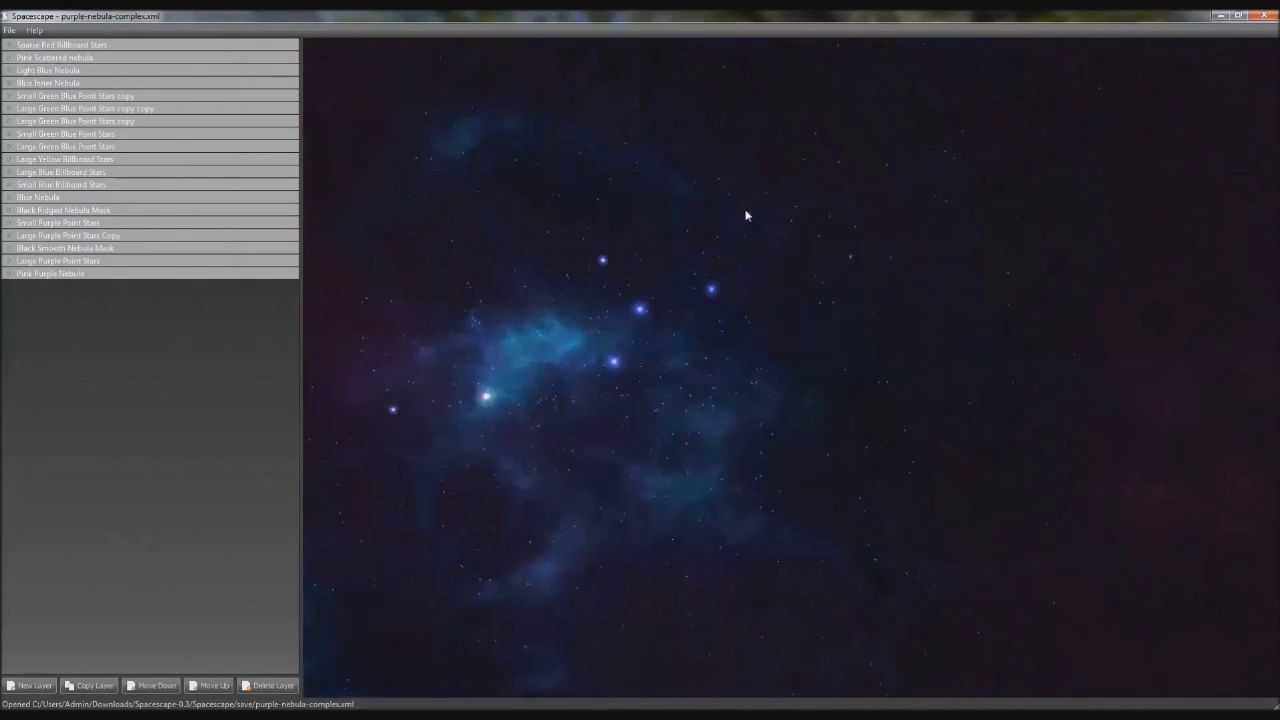
drag(745, 215, 880, 330)
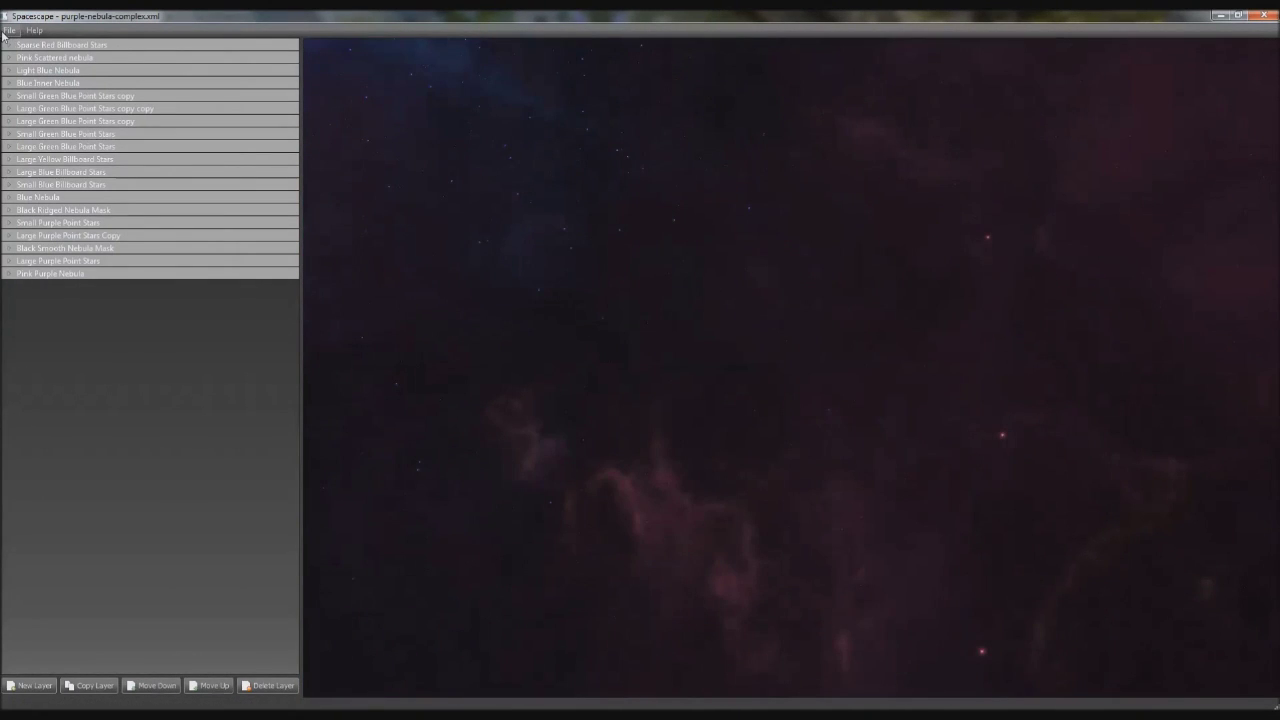
Load the overlapping-point-stars.xml scene through File > Open
click(7, 31)
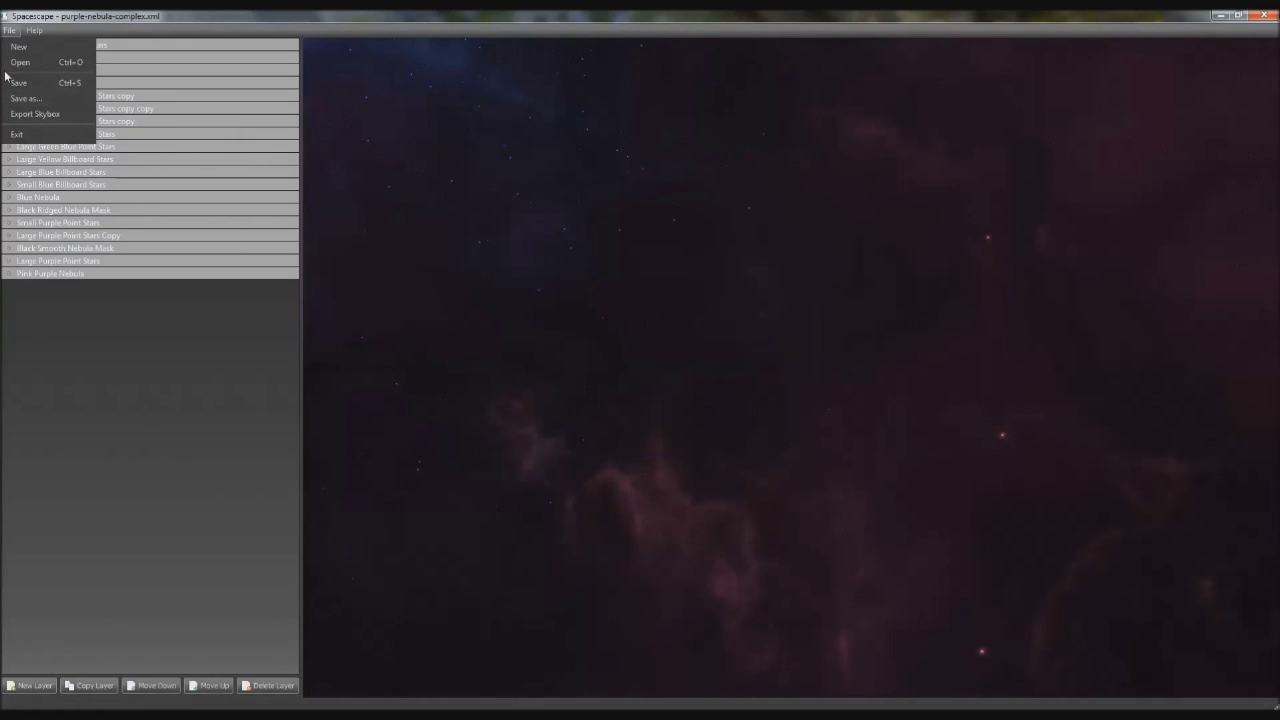
click(20, 62)
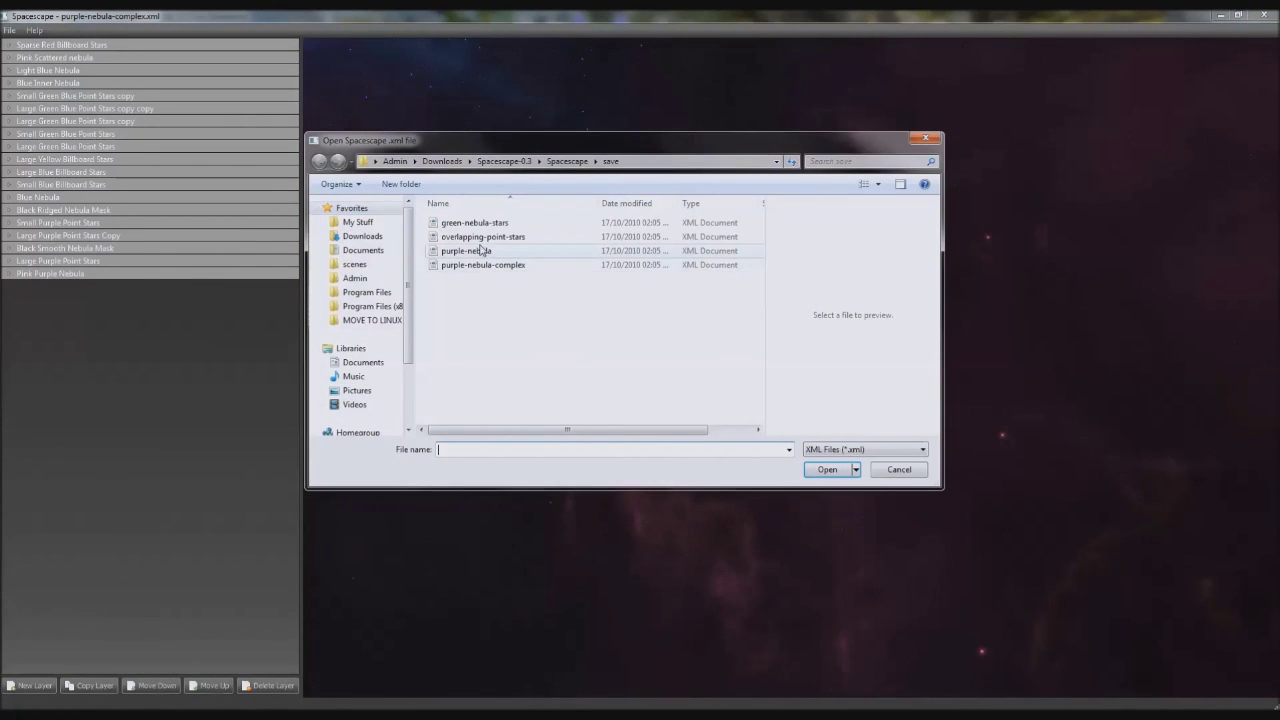
double_click(483, 237)
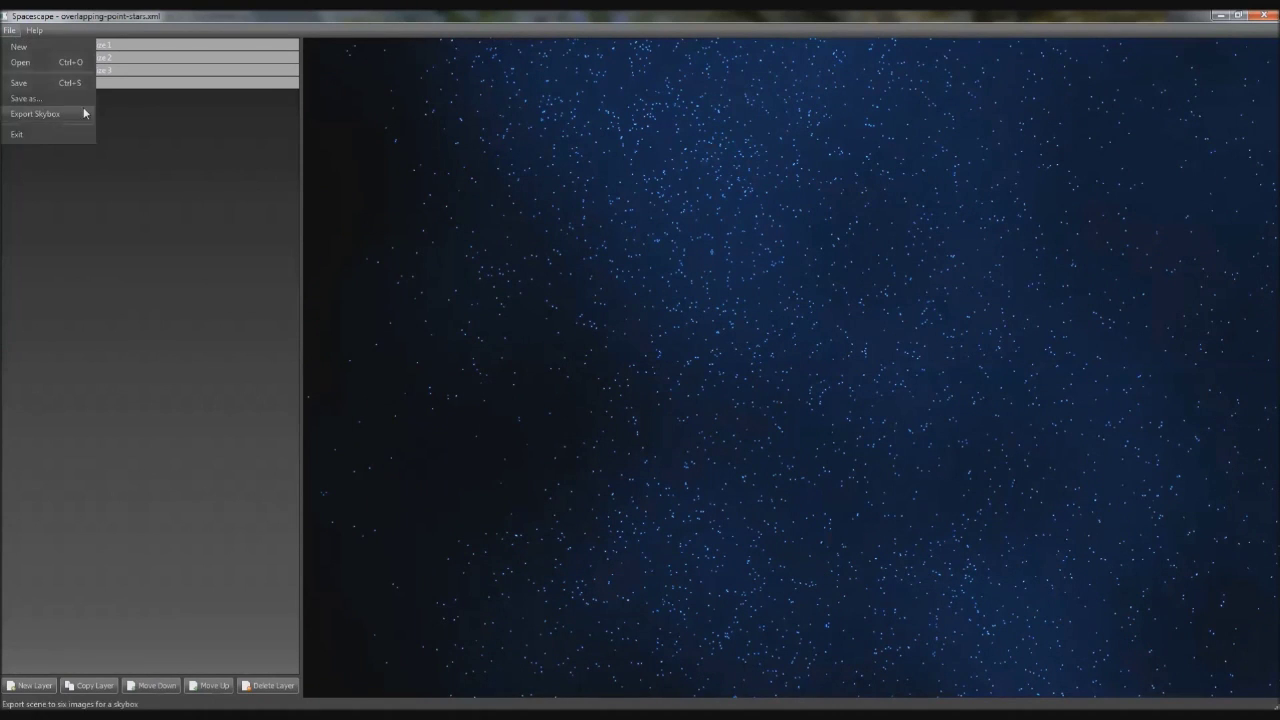
Load green-nebula-stars.xml with Ctrl+O and inspect the faint green nebula
click(58, 70)
key(ctrl+o)
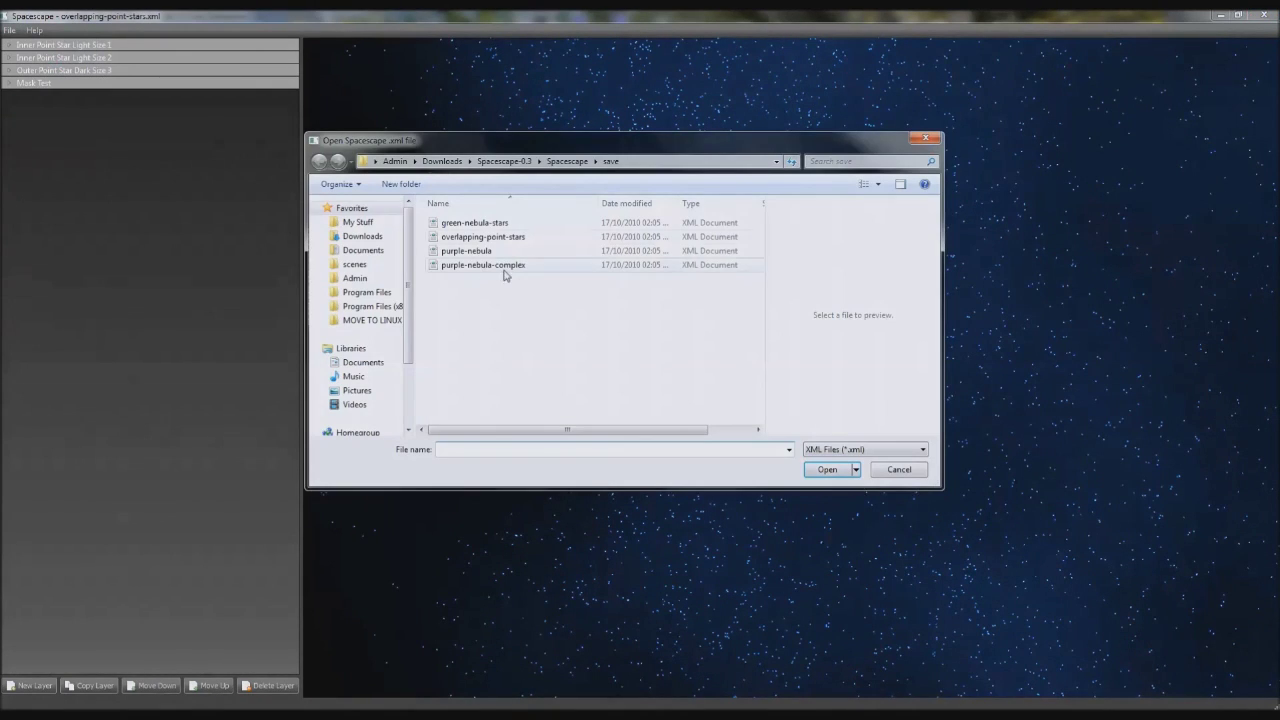
double_click(464, 224)
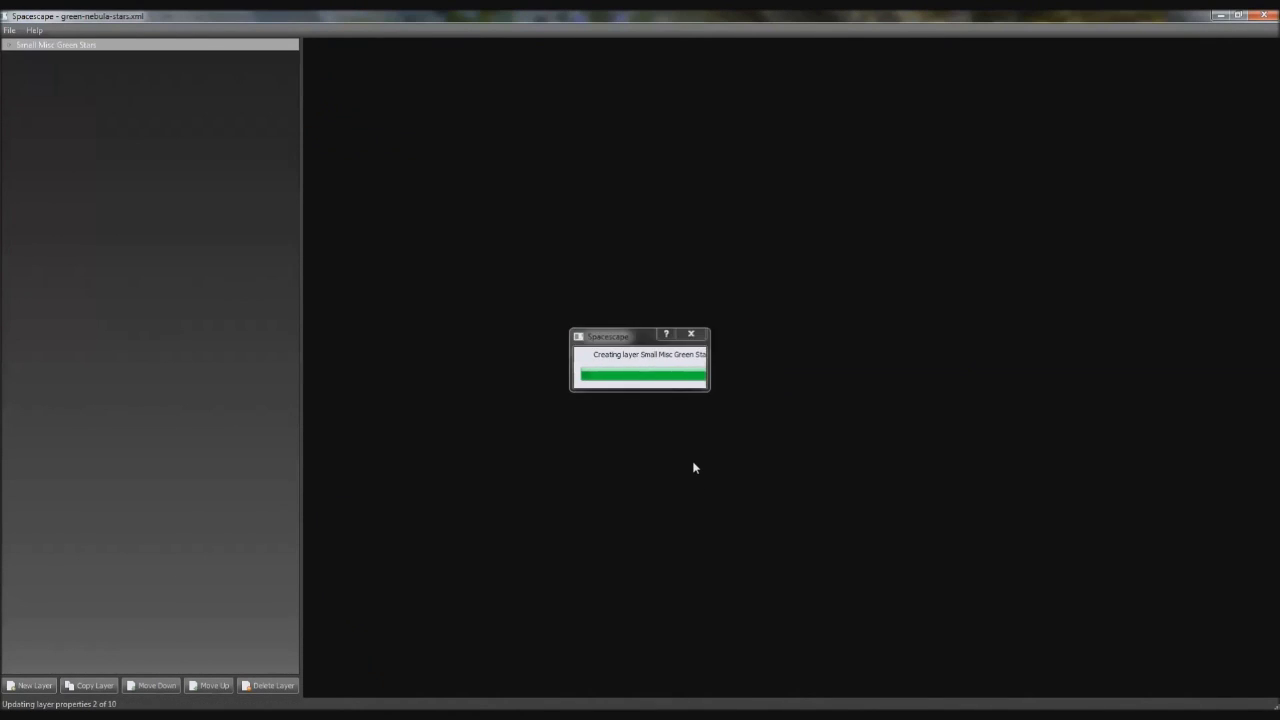
drag(716, 393, 954, 447)
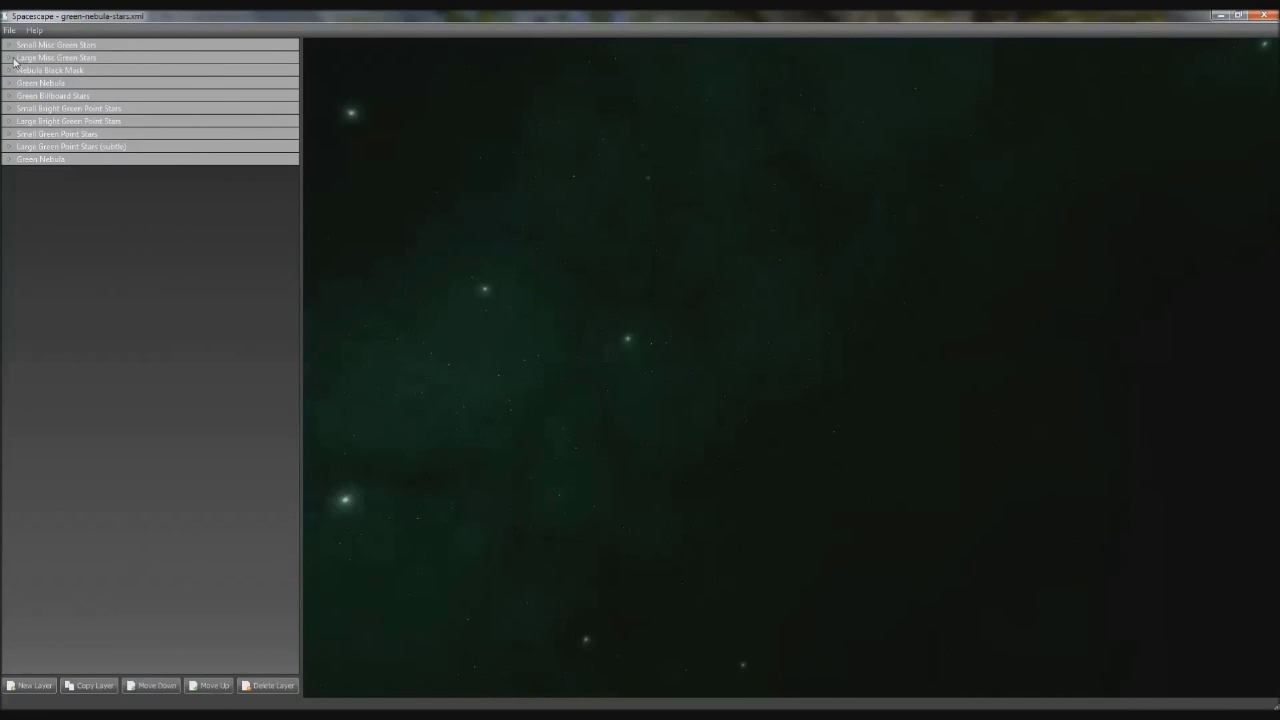
Set the Large Misc Green Stars layer's Far Color to red [252, 0, 16]
click(9, 58)
click(290, 135)
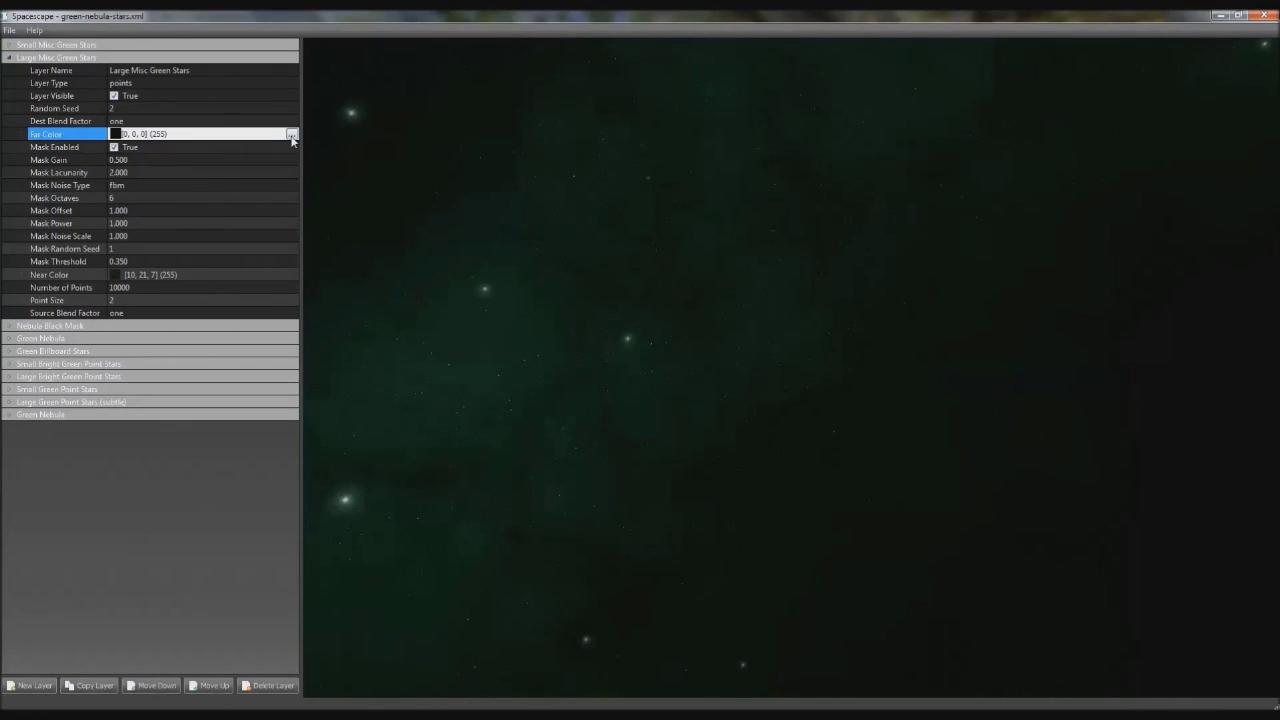
click(291, 134)
click(633, 255)
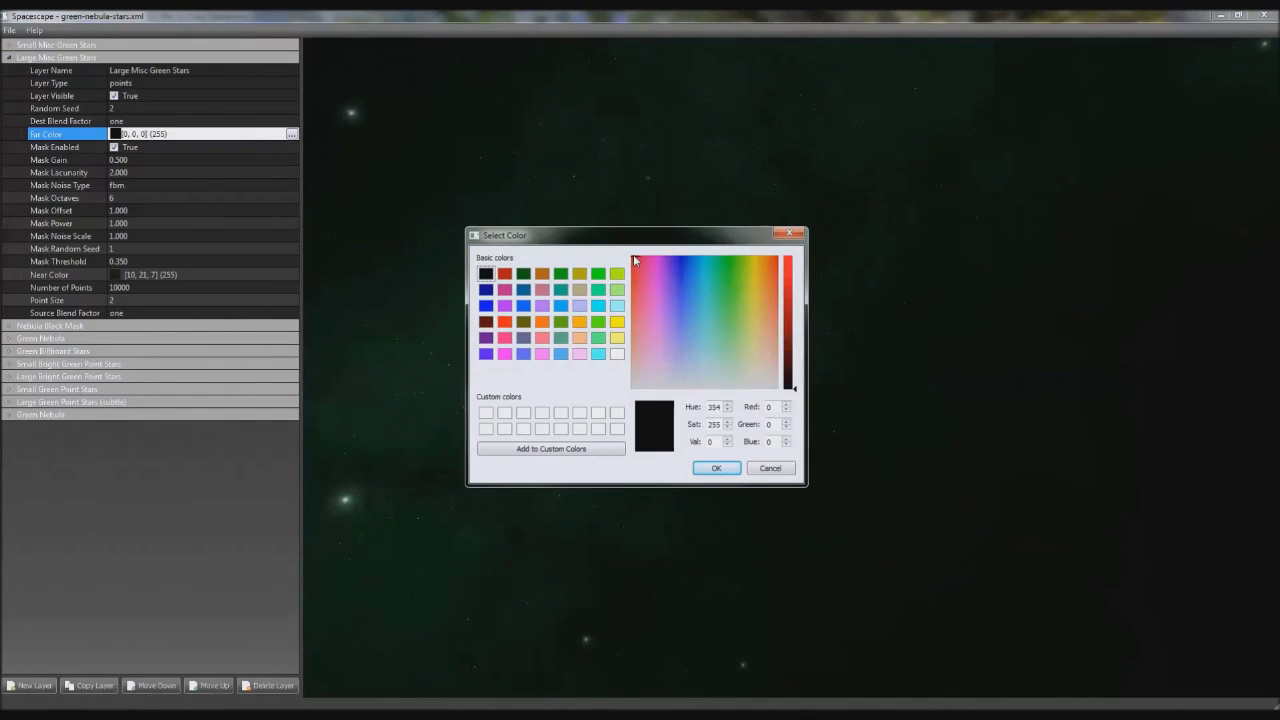
click(788, 258)
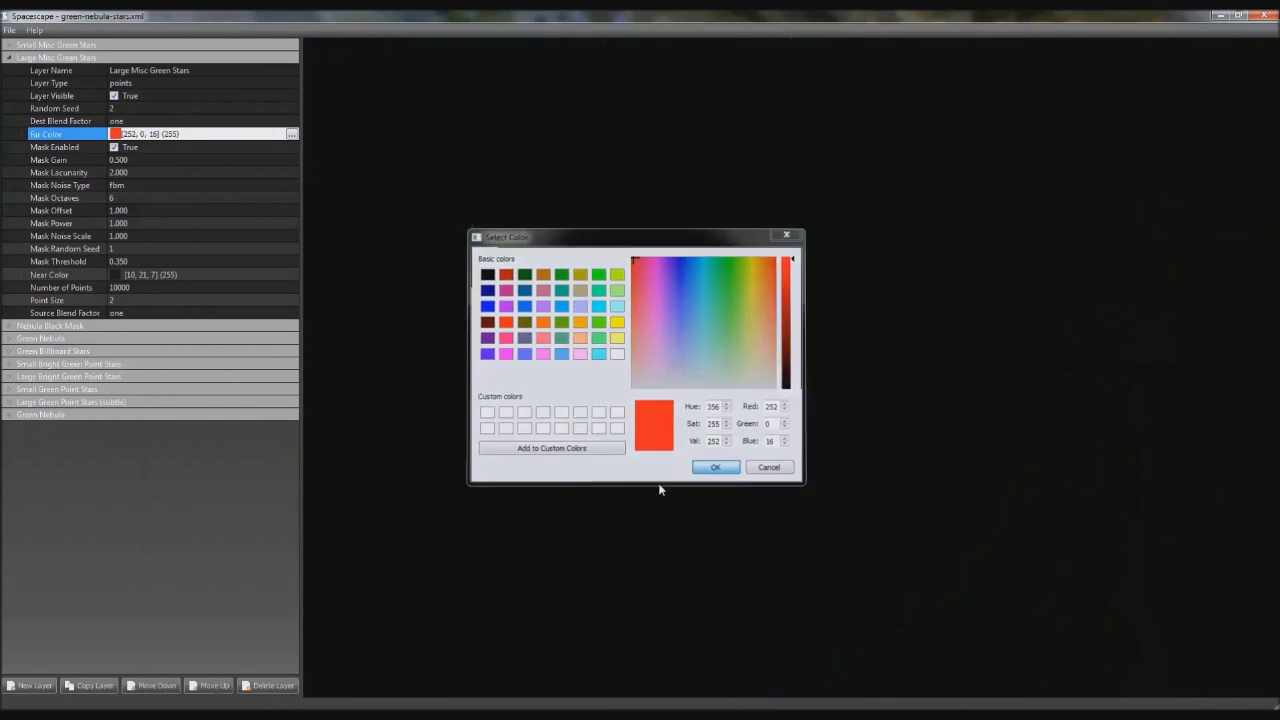
click(716, 468)
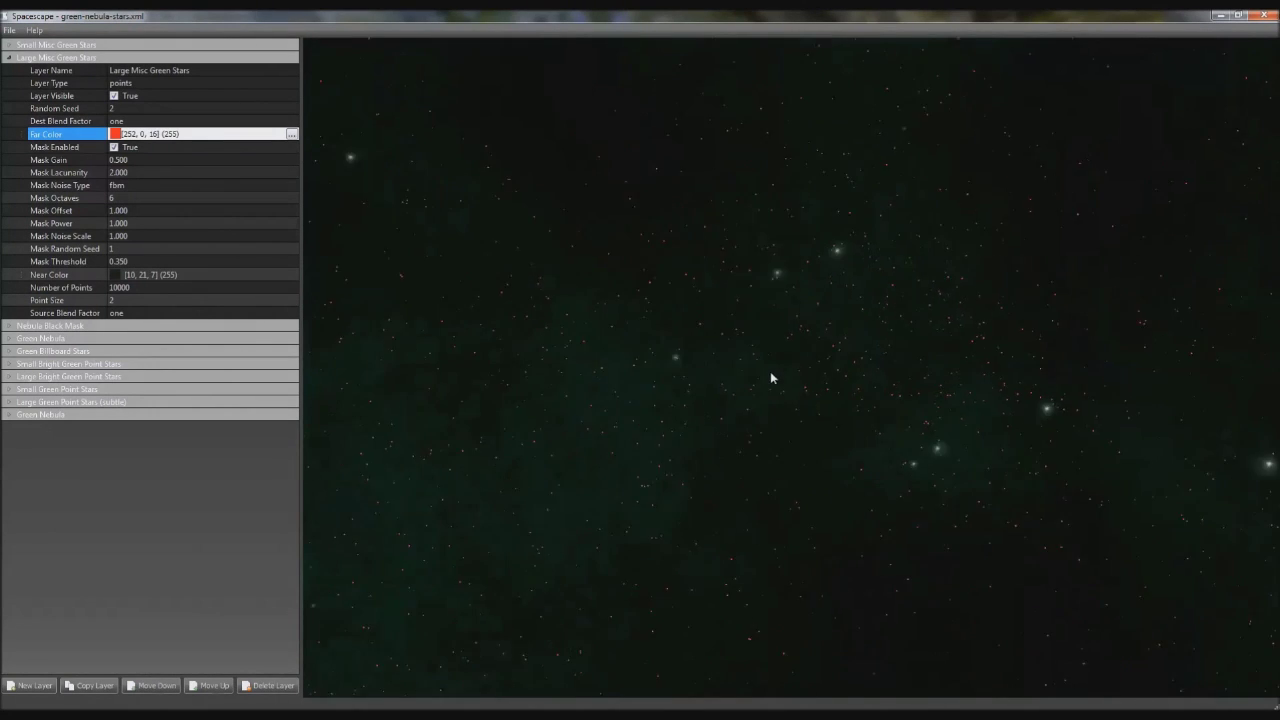
click(9, 30)
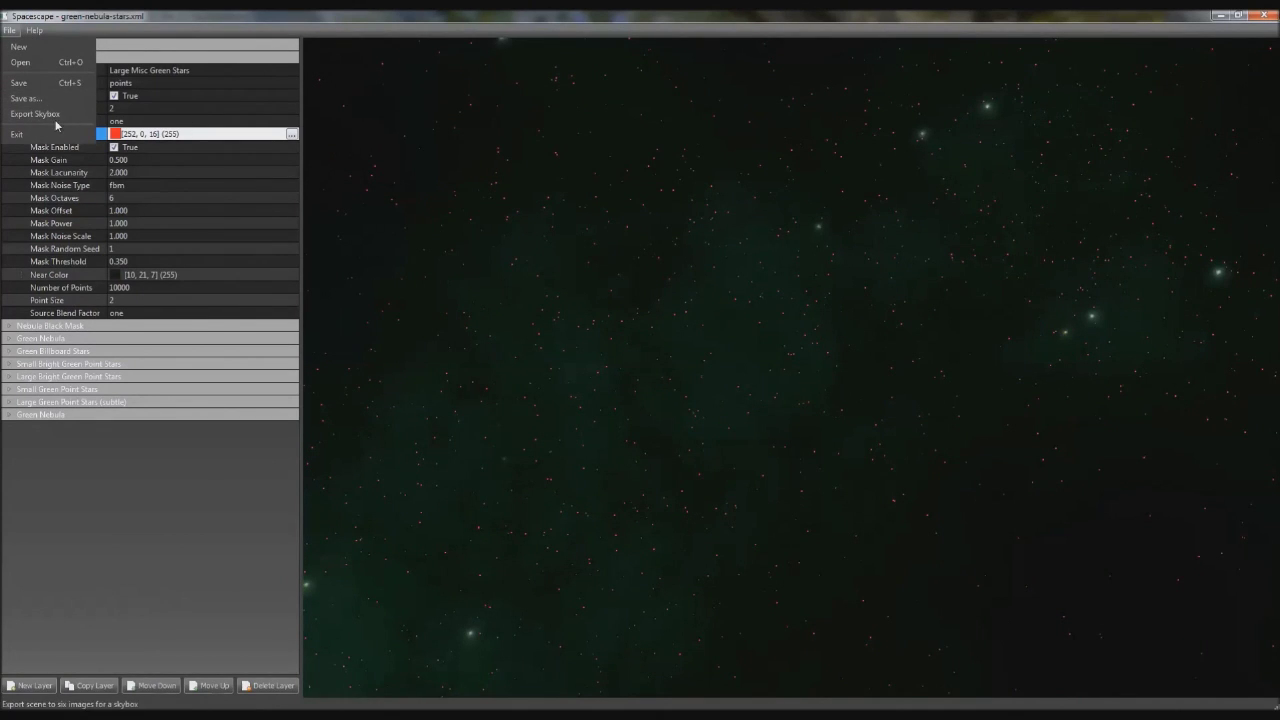
Export the skybox to the Admin user folder under the name green-beular-stars
key(Escape)
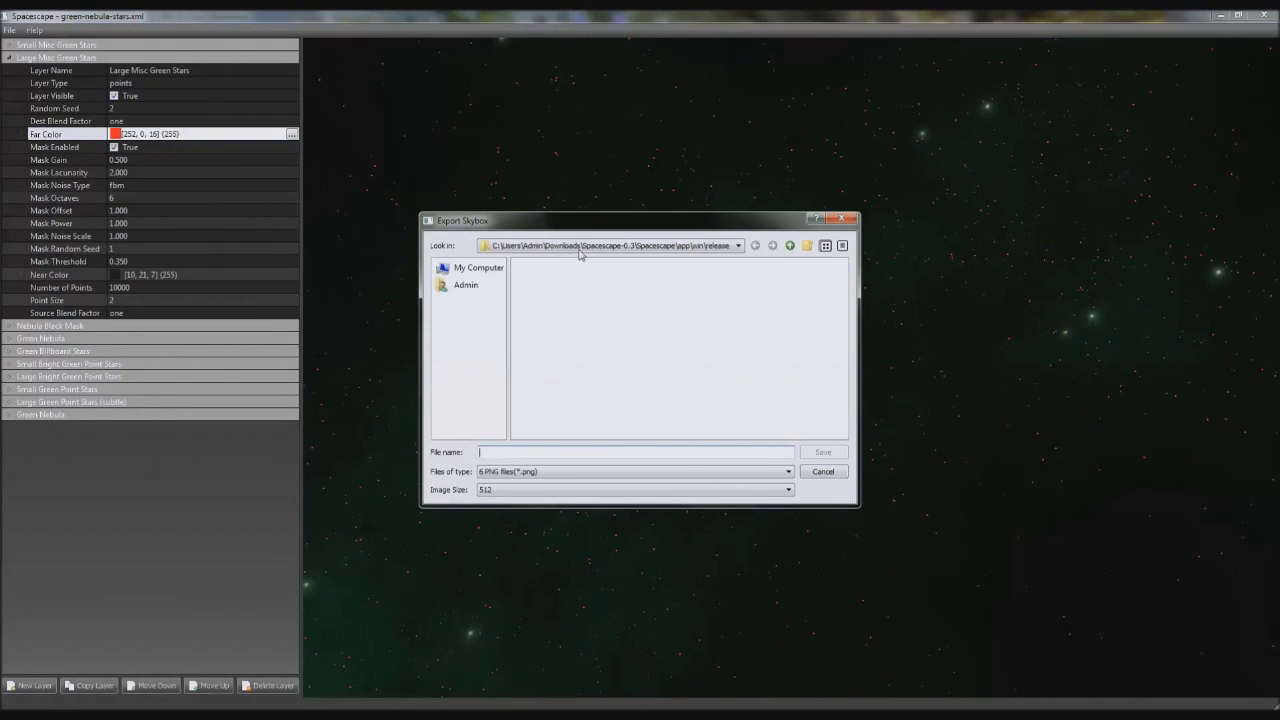
click(486, 284)
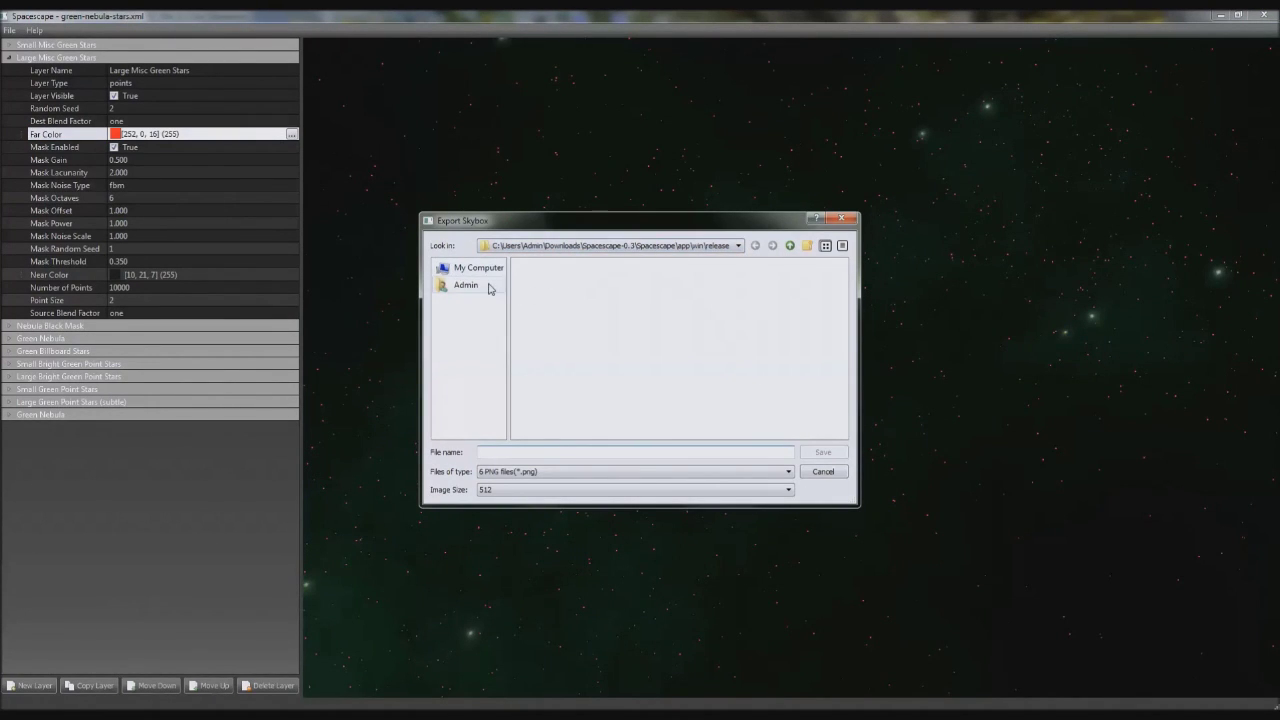
click(522, 452)
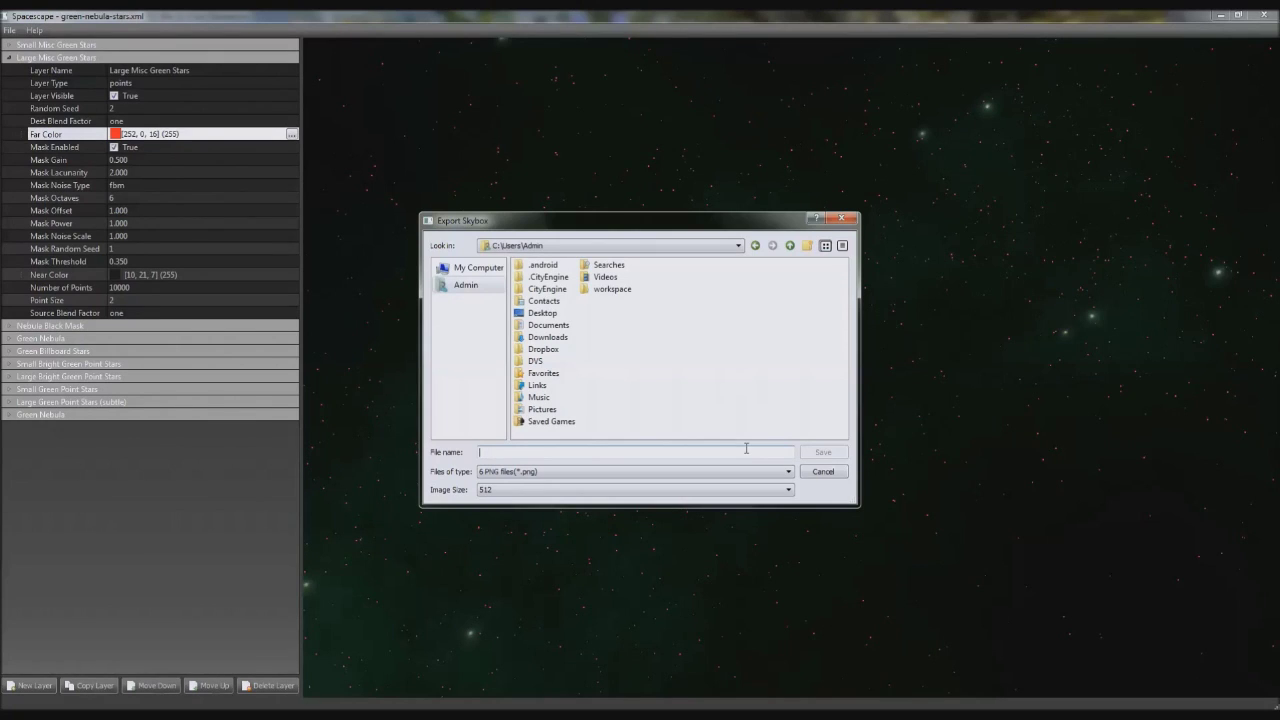
text(green-beular-stars)
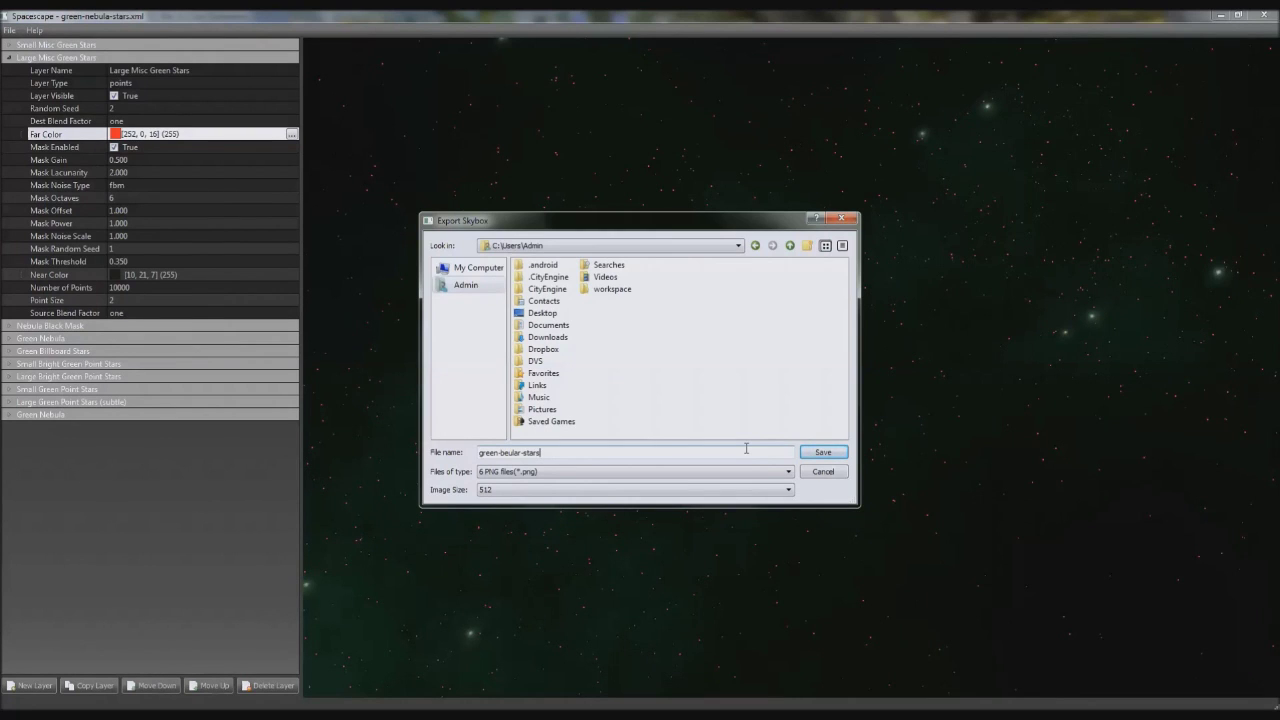
Keep the 6 PNG files type, choose an export image size, and save the skybox
click(533, 471)
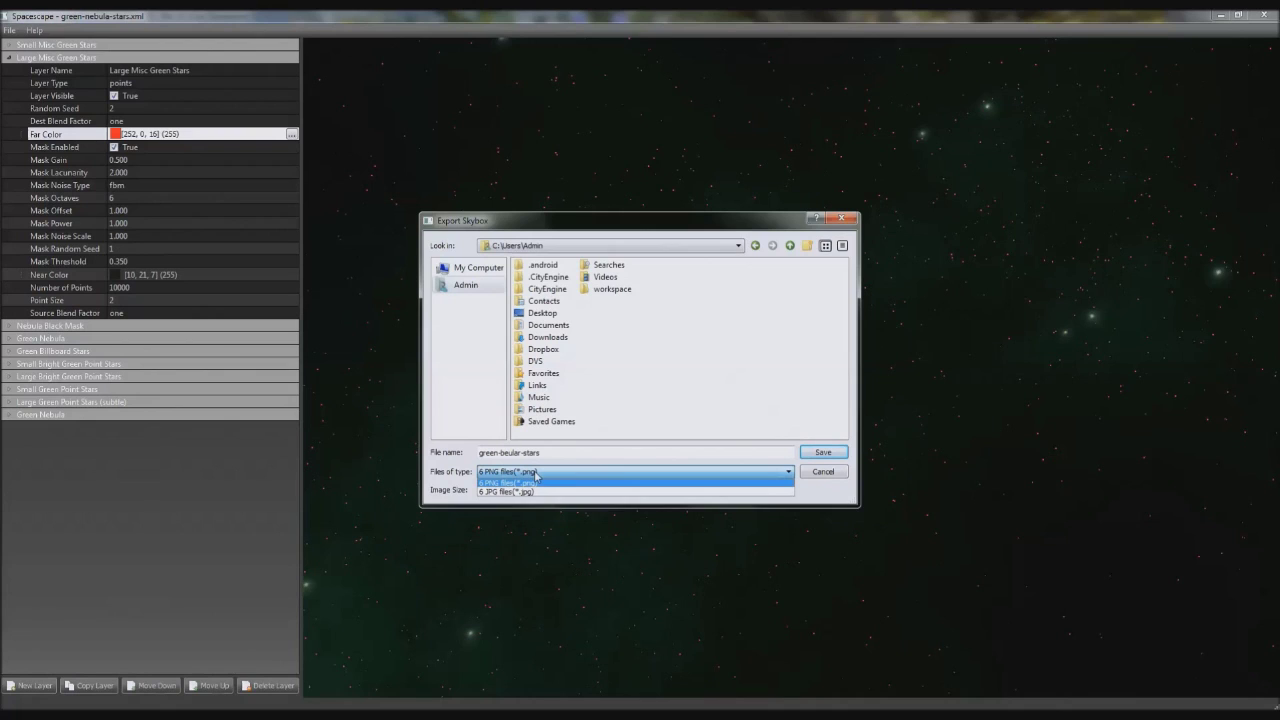
click(535, 482)
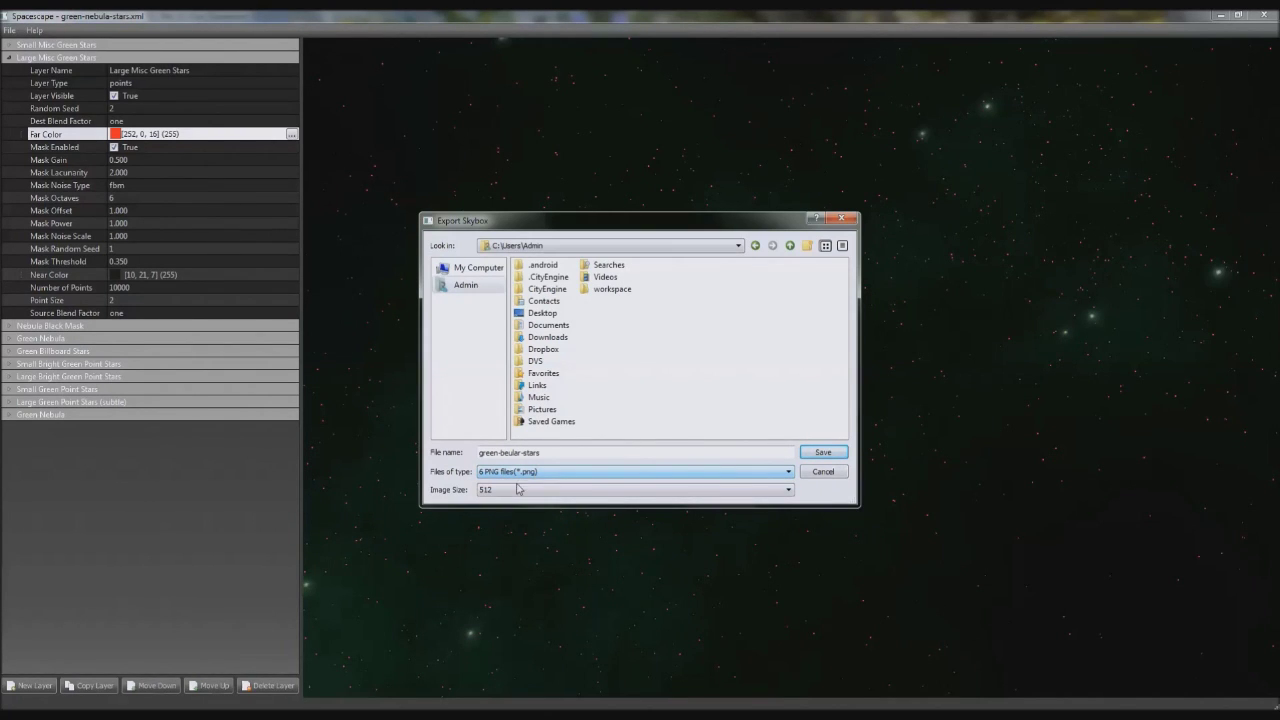
click(518, 489)
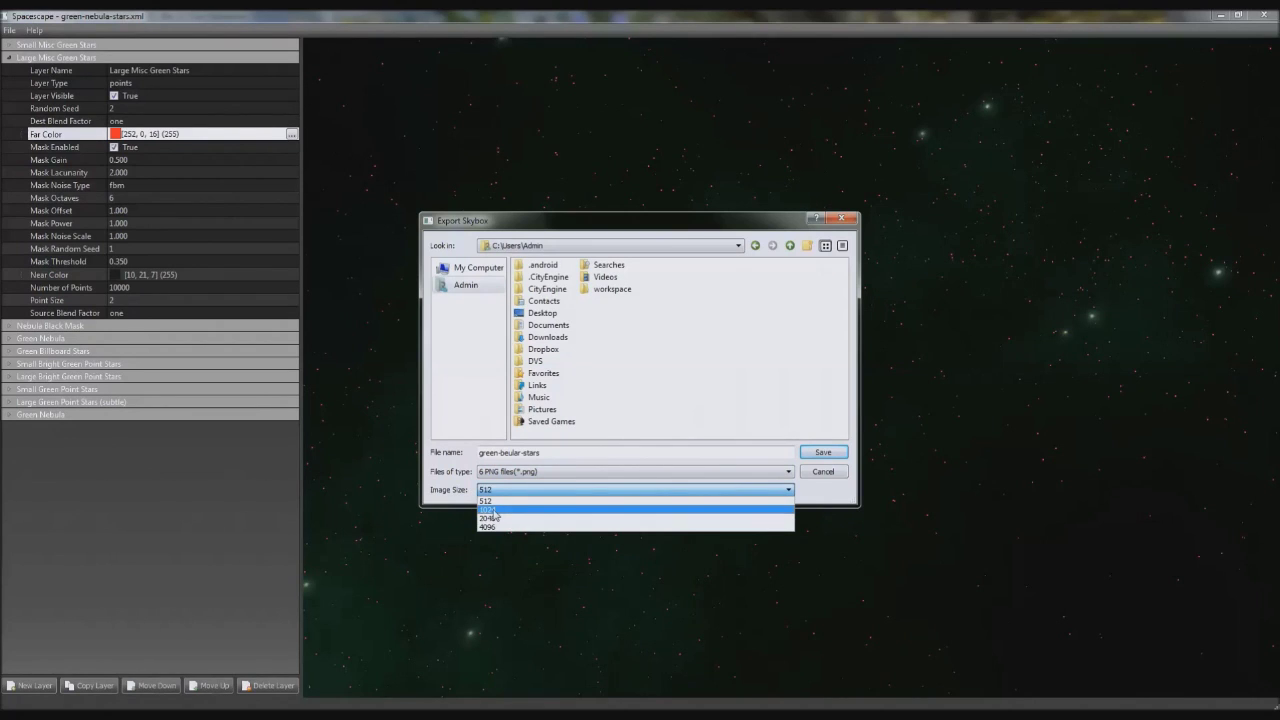
click(496, 509)
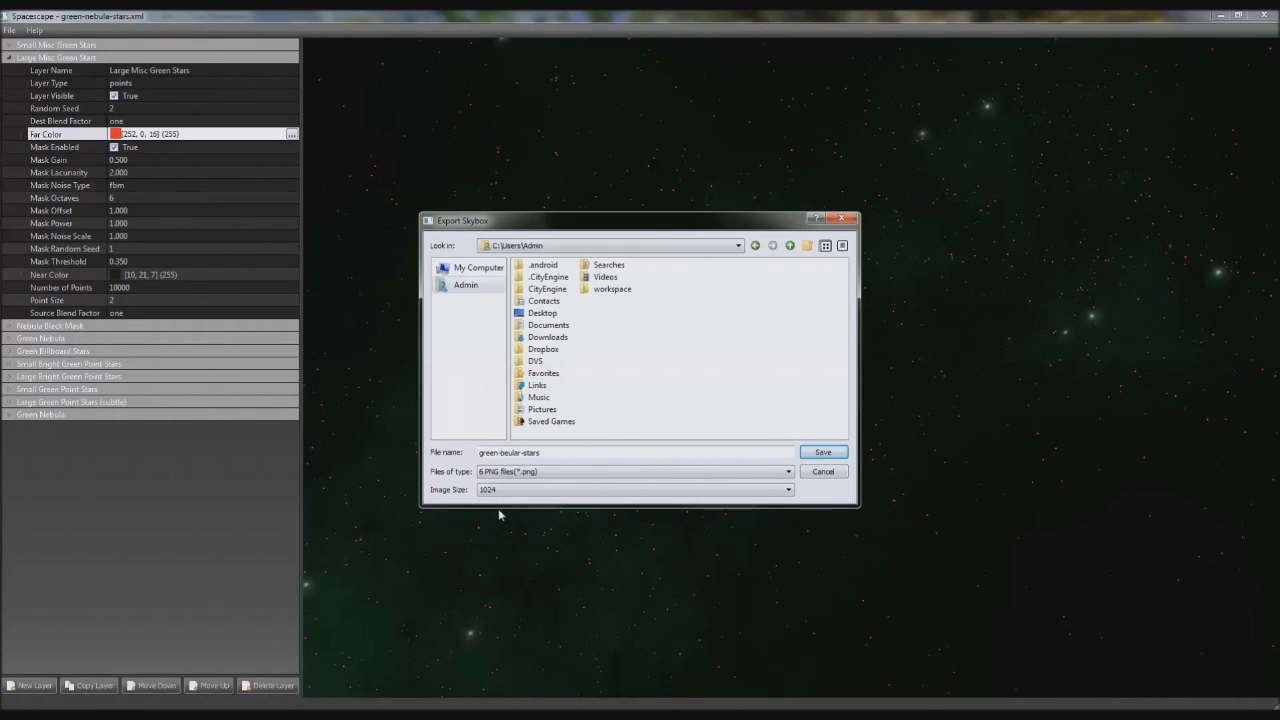
click(500, 490)
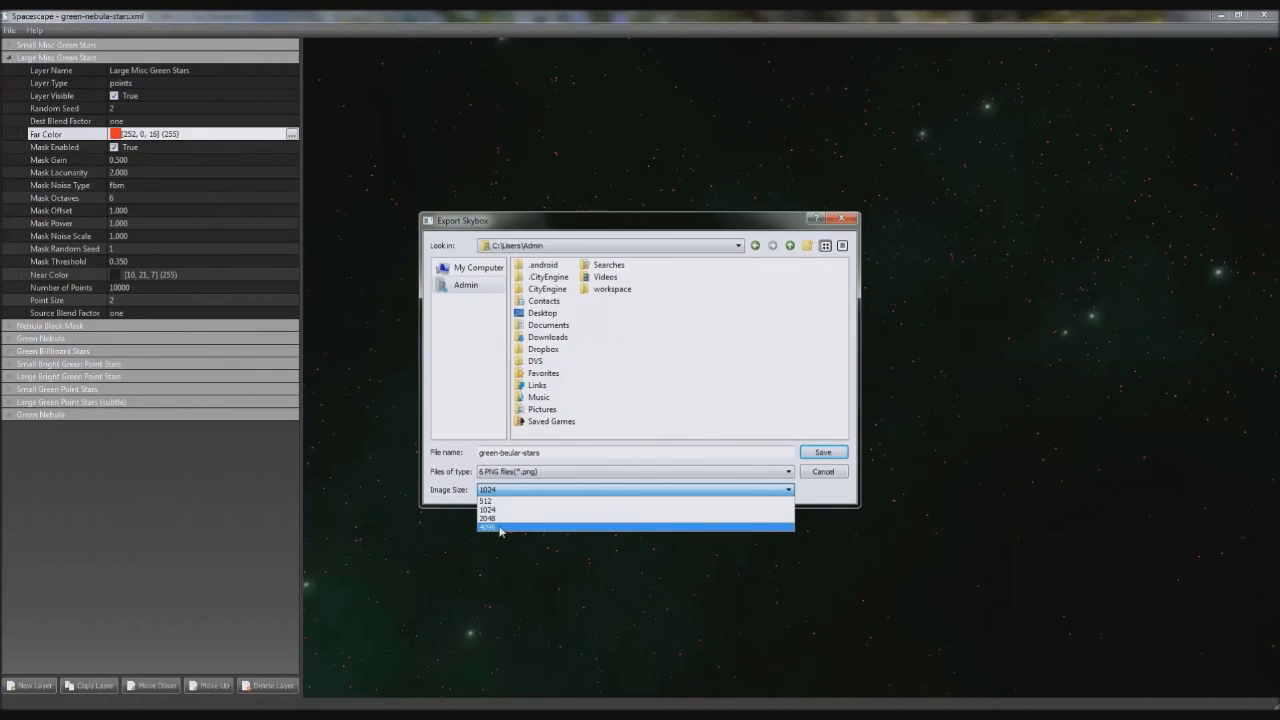
click(891, 214)
click(841, 218)
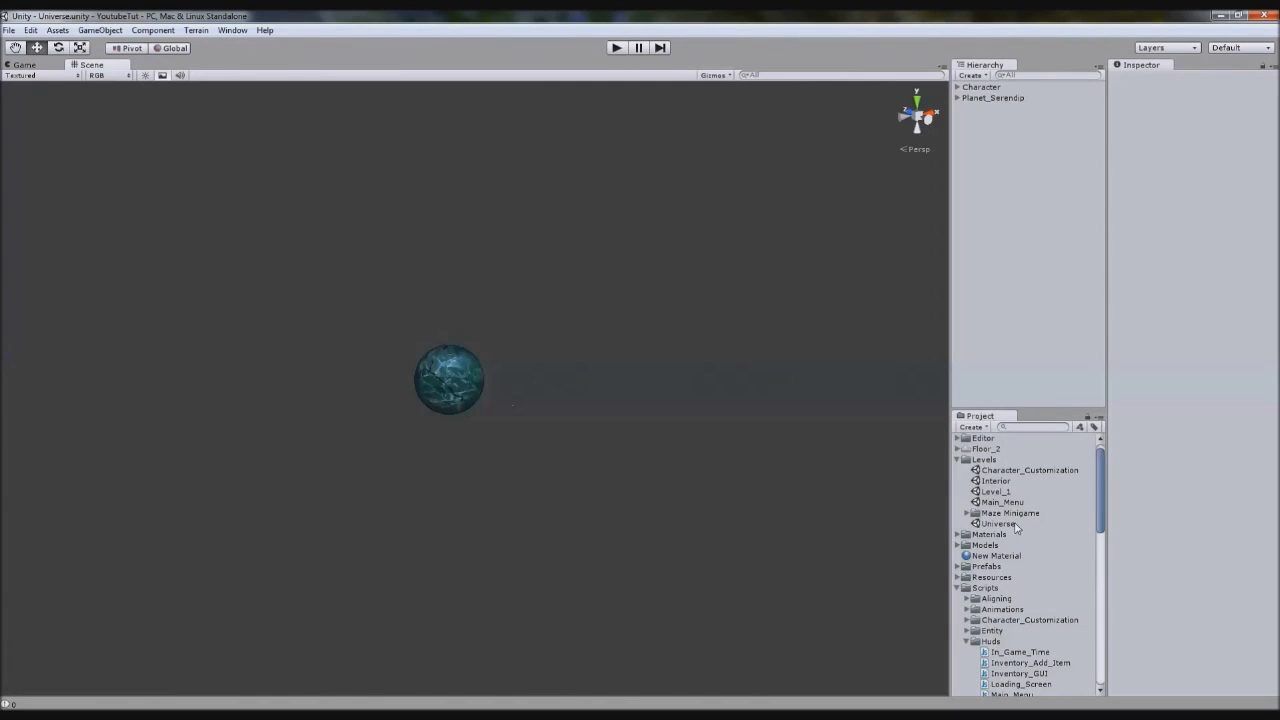
Expand the Skybox/Space folder and inspect the six nebula textures
click(957, 588)
scroll(1020, 600, down, 5)
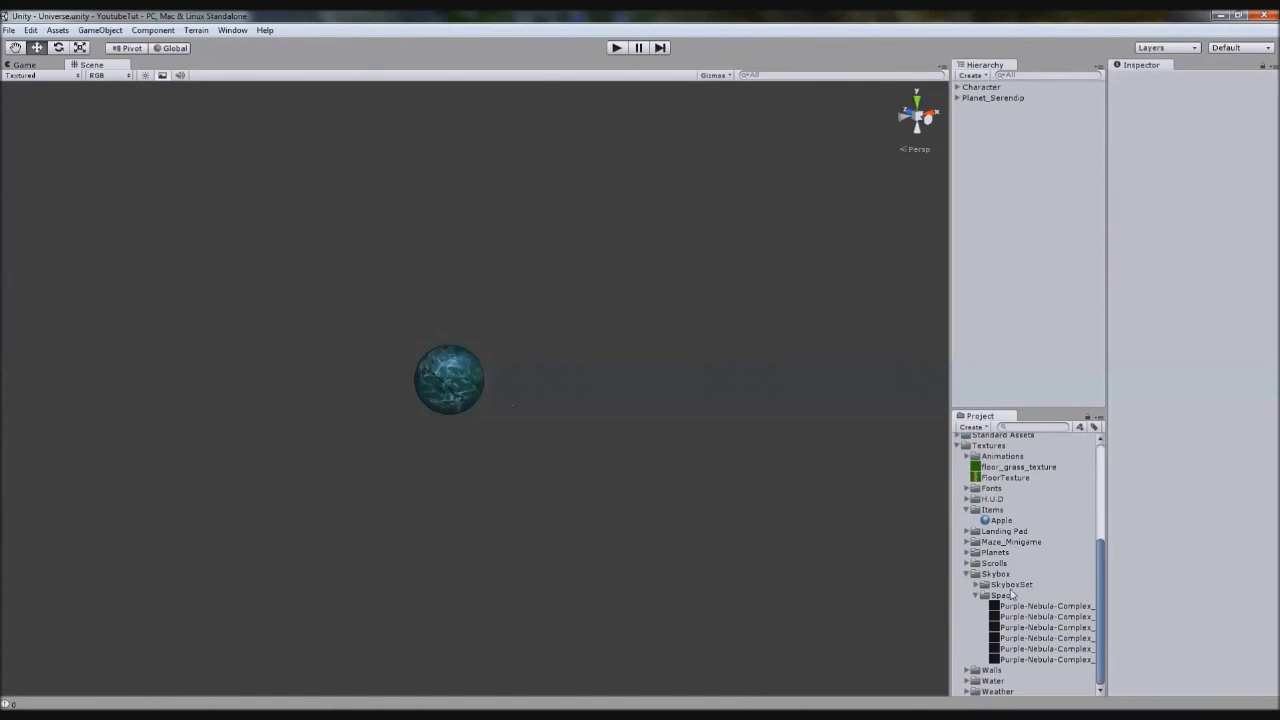
click(1015, 606)
click(1166, 631)
click(963, 616)
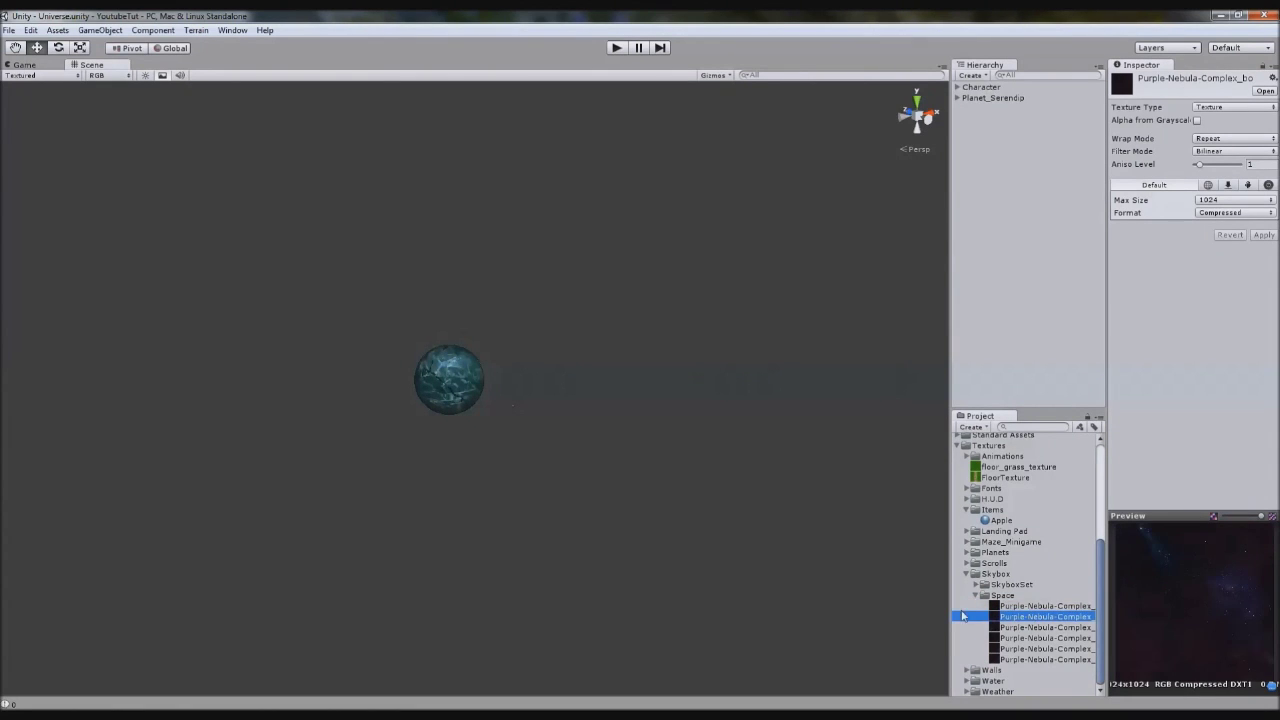
drag(947, 607, 855, 603)
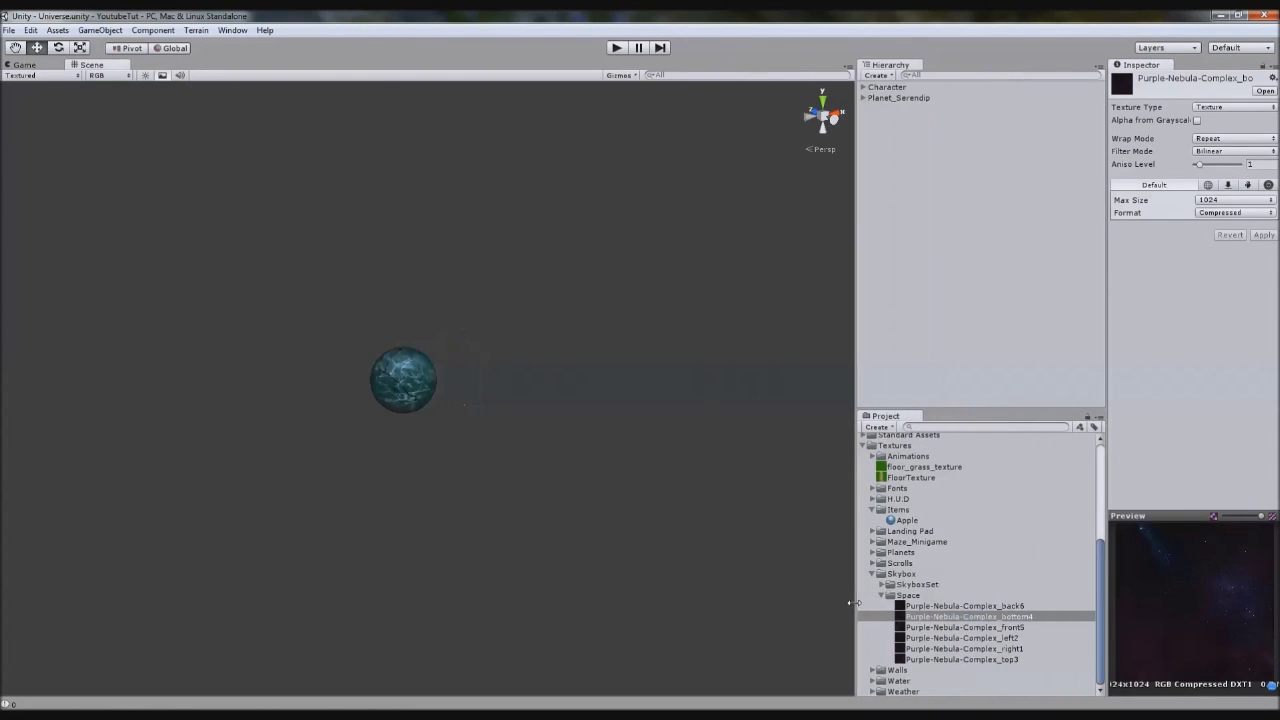
click(1000, 660)
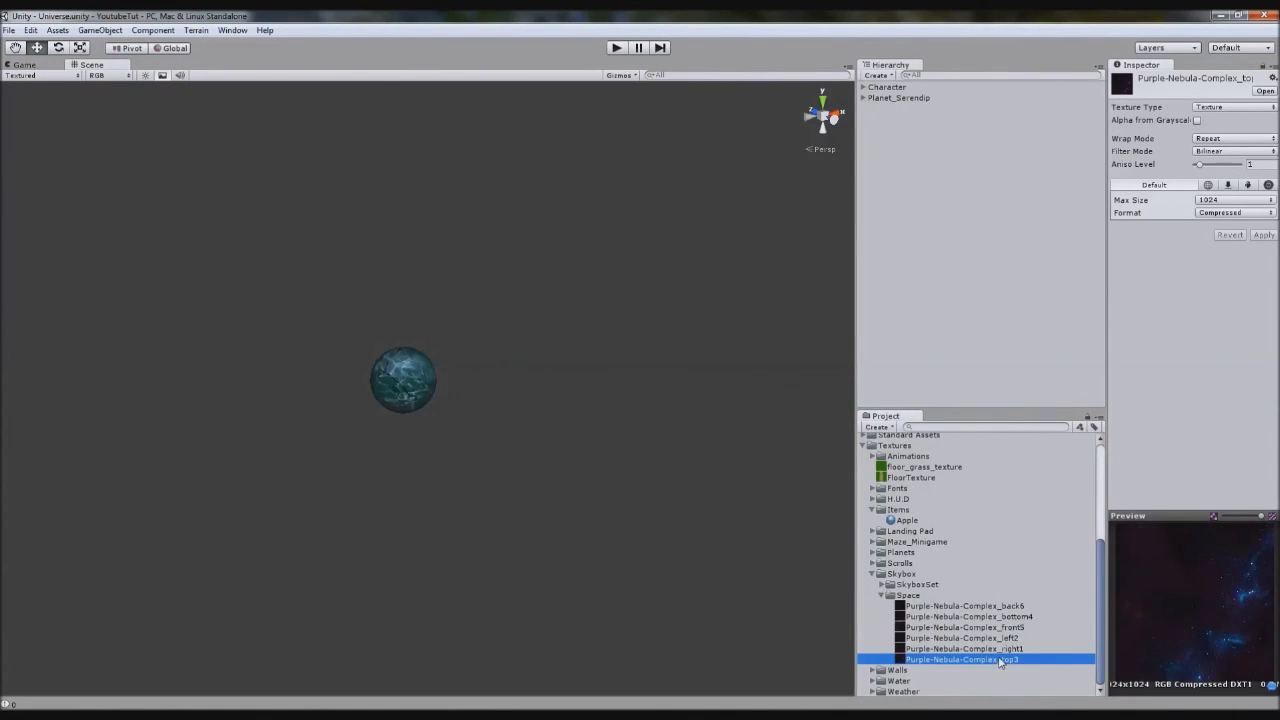
Create a new material inside the Space folder
click(910, 596)
right_click(912, 598)
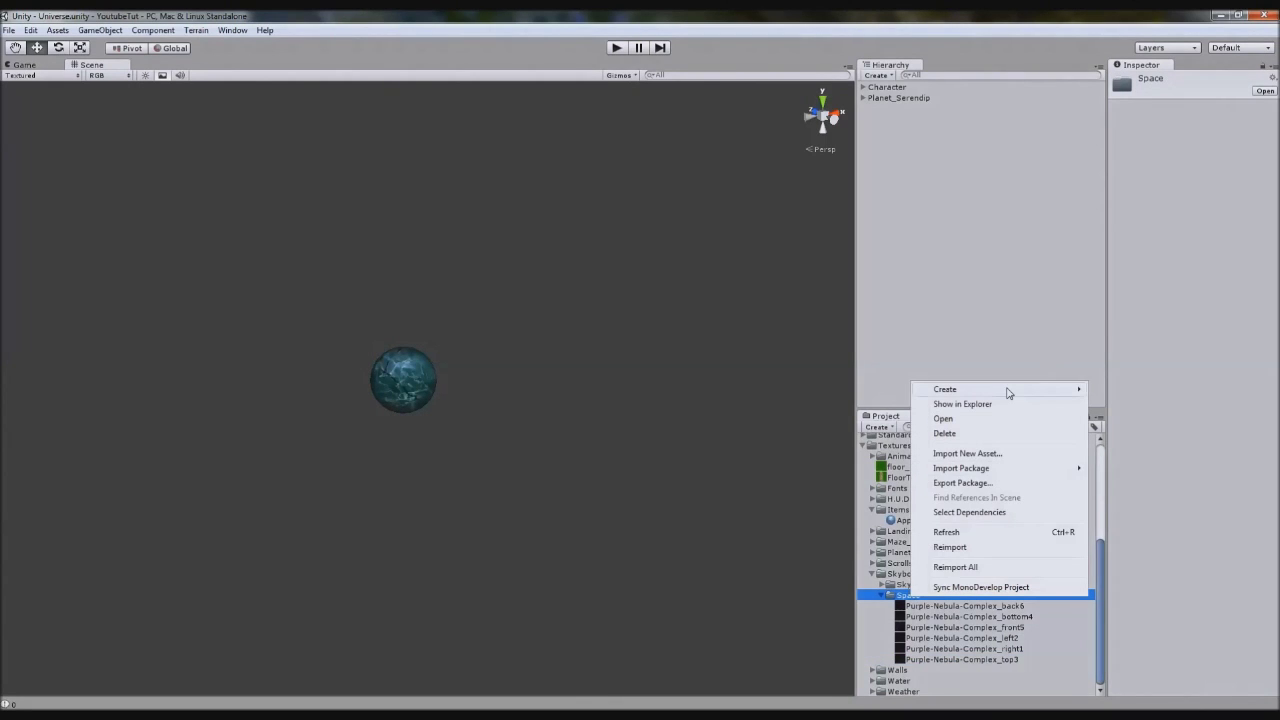
mouse_move(1006, 392)
click(1122, 502)
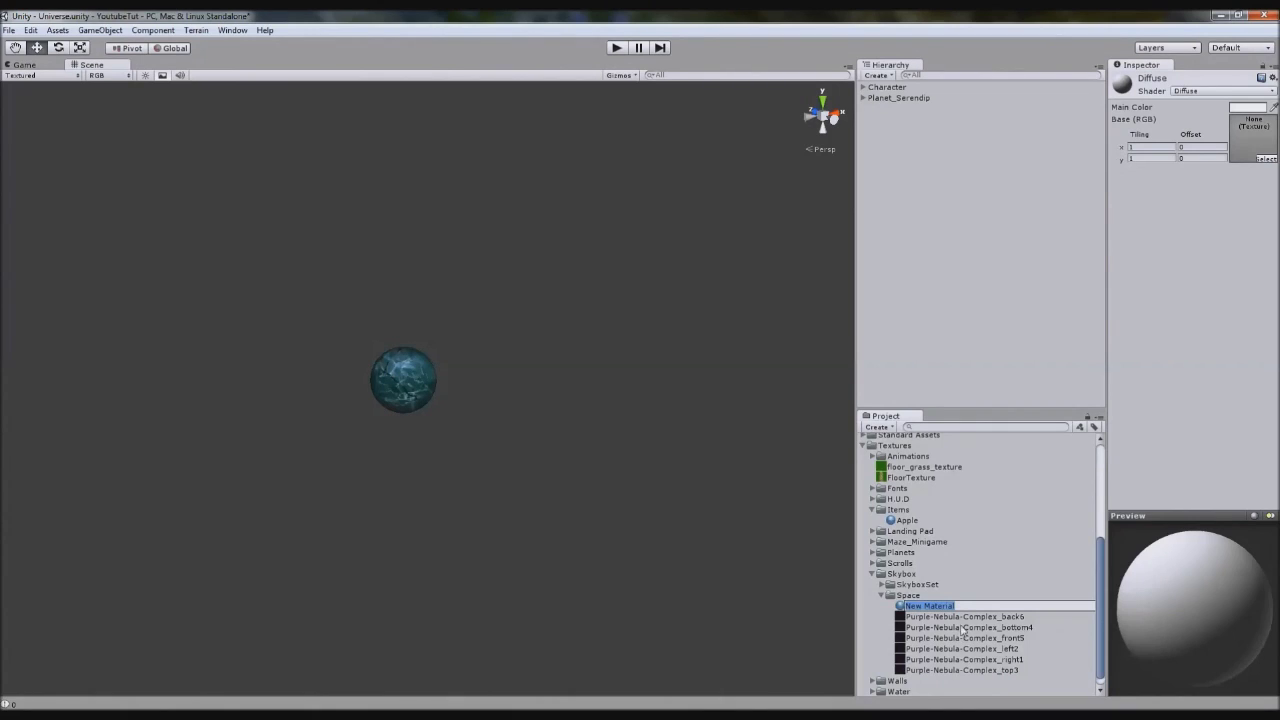
Rename the new material to Purple-Nebula-Complex
click(963, 616)
key(shift+Left)
key(shift+Left)
key(shift+Left)
key(shift+Left)
key(shift+Left)
key(shift+Left)
key(ctrl+c)
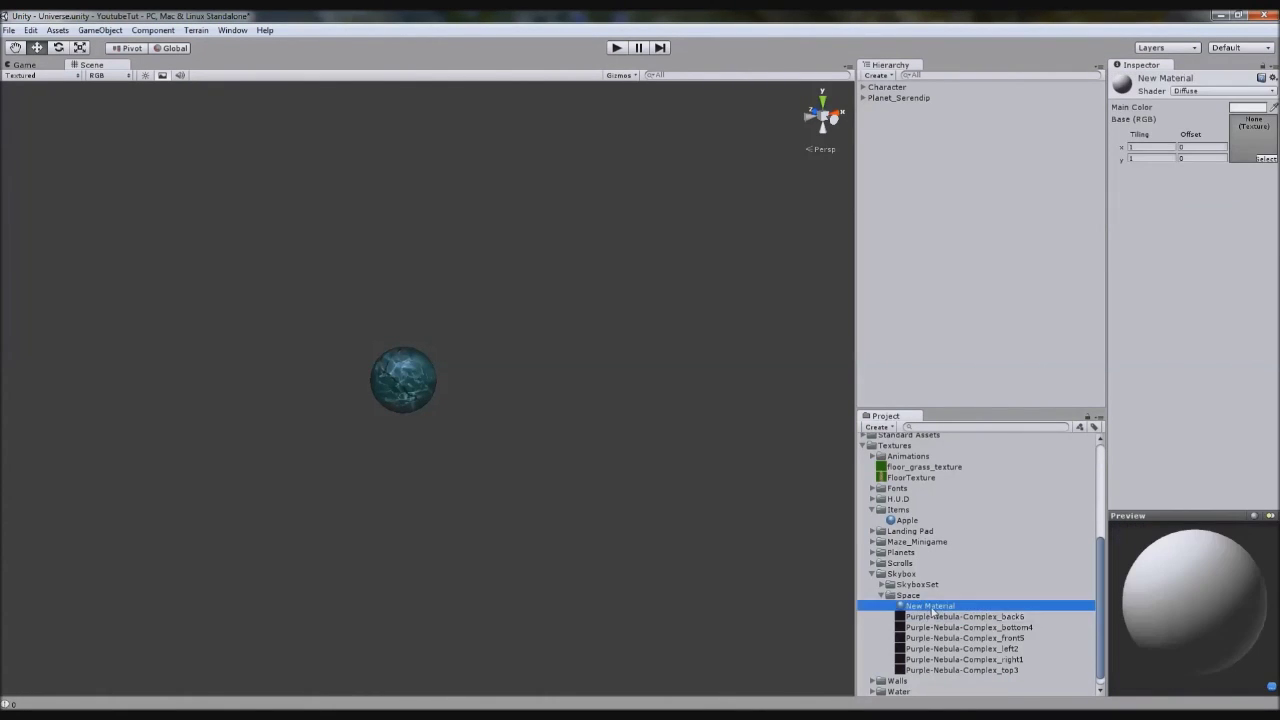
click(930, 606)
key(ctrl+v)
key(Return)
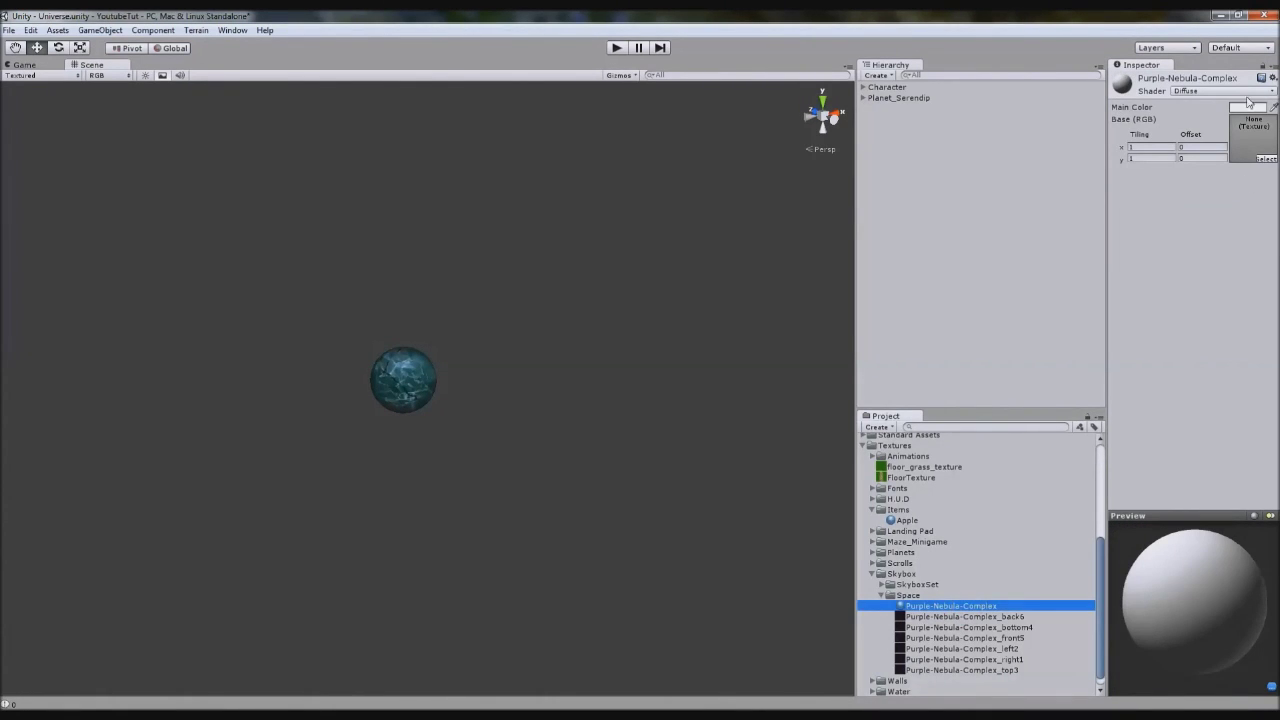
click(1194, 92)
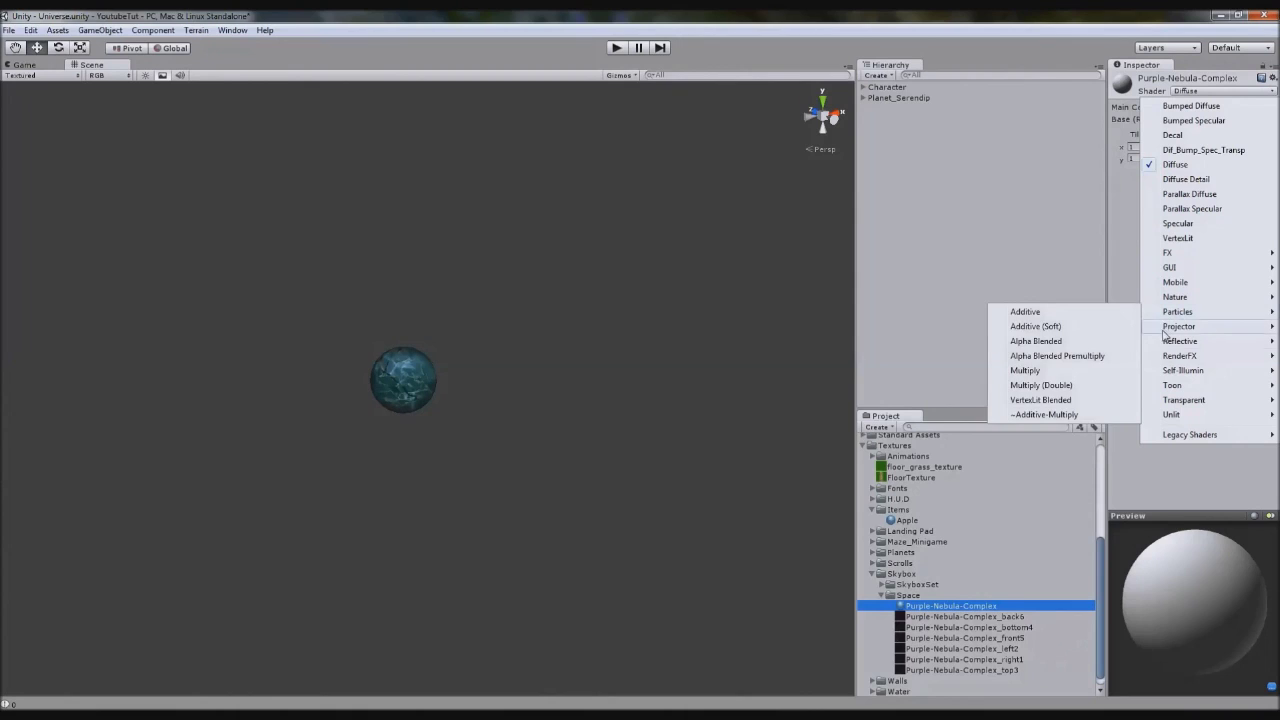
mouse_move(1168, 343)
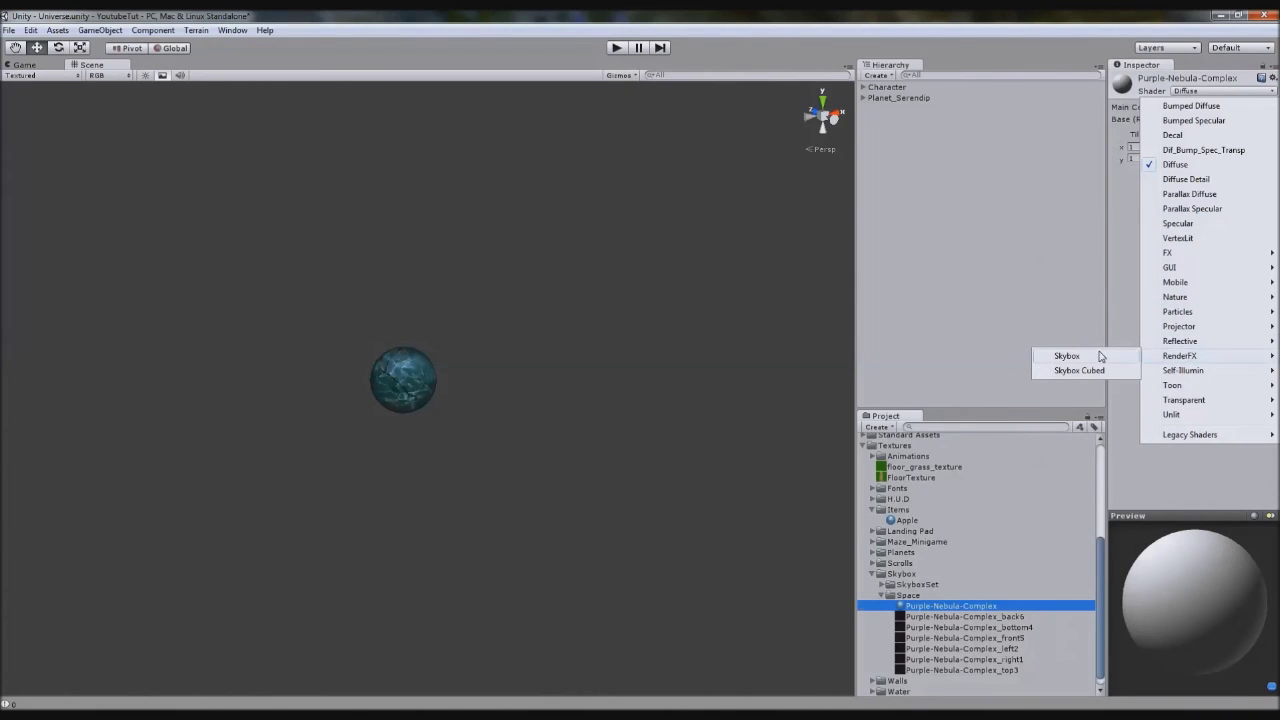
Use the RenderFX/Skybox shader and assign front5, back6, left2, right1, top3 and bottom4 to the faces
click(1097, 355)
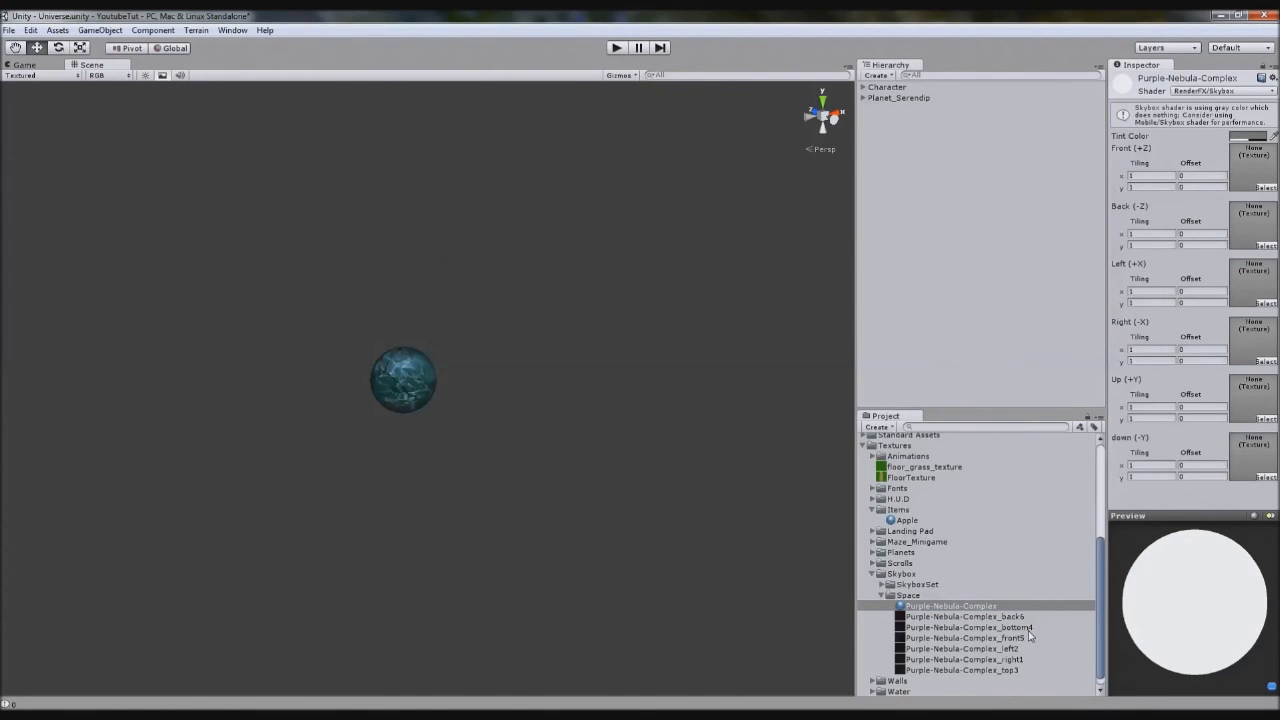
drag(1015, 640, 1252, 172)
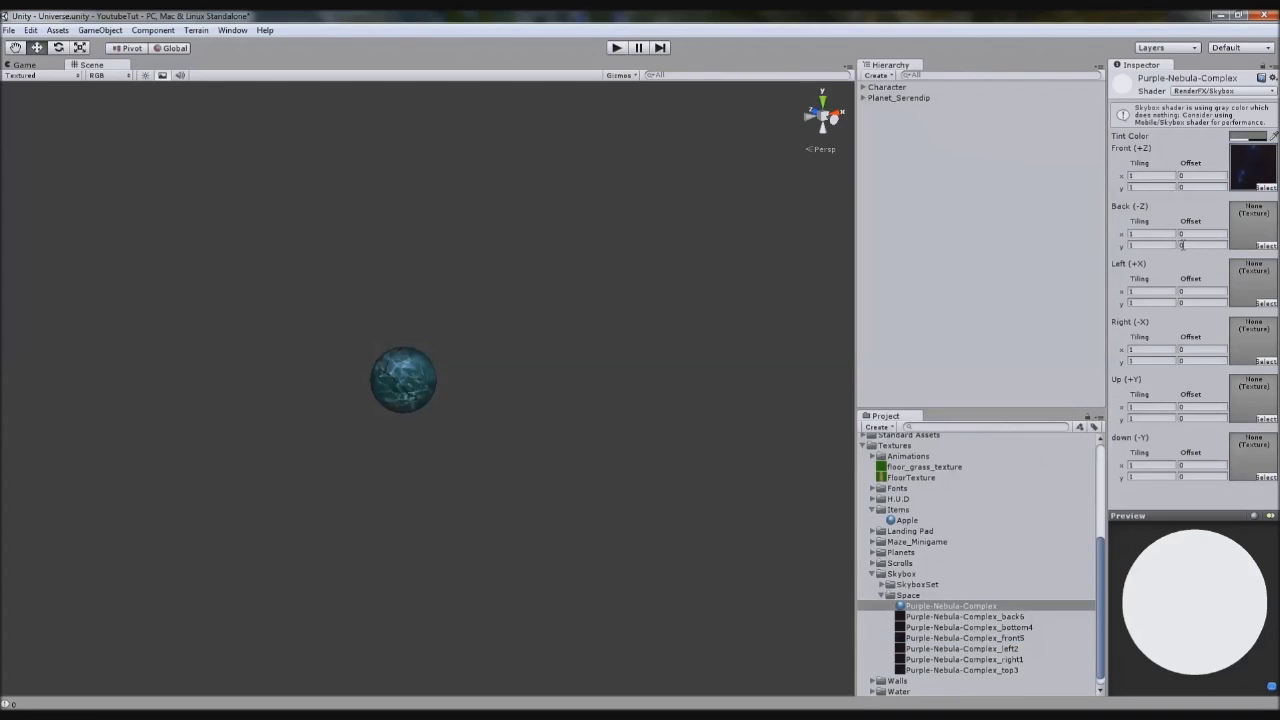
click(1022, 617)
drag(1022, 617, 1248, 225)
drag(1017, 648, 1250, 285)
drag(1012, 659, 1250, 405)
drag(1015, 627, 1253, 453)
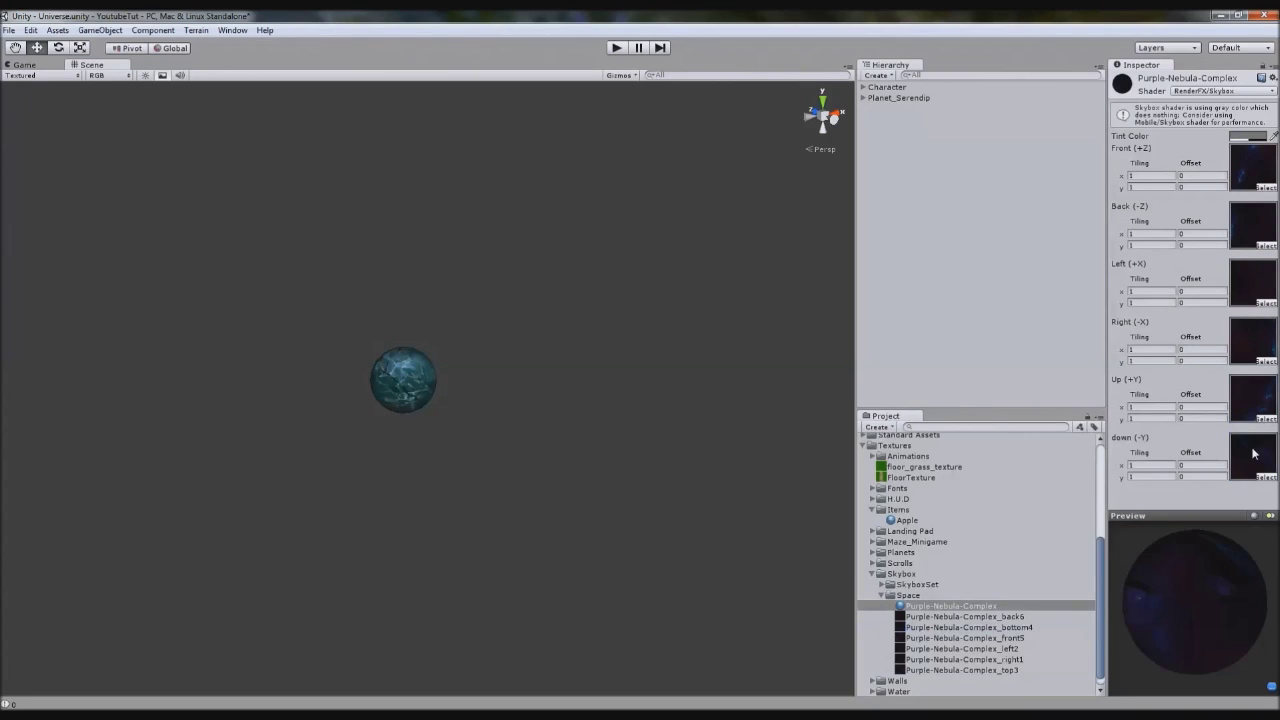
Set Purple-Nebula-Complex as the Render Settings Skybox Material and orbit to view the nebula sky
click(31, 30)
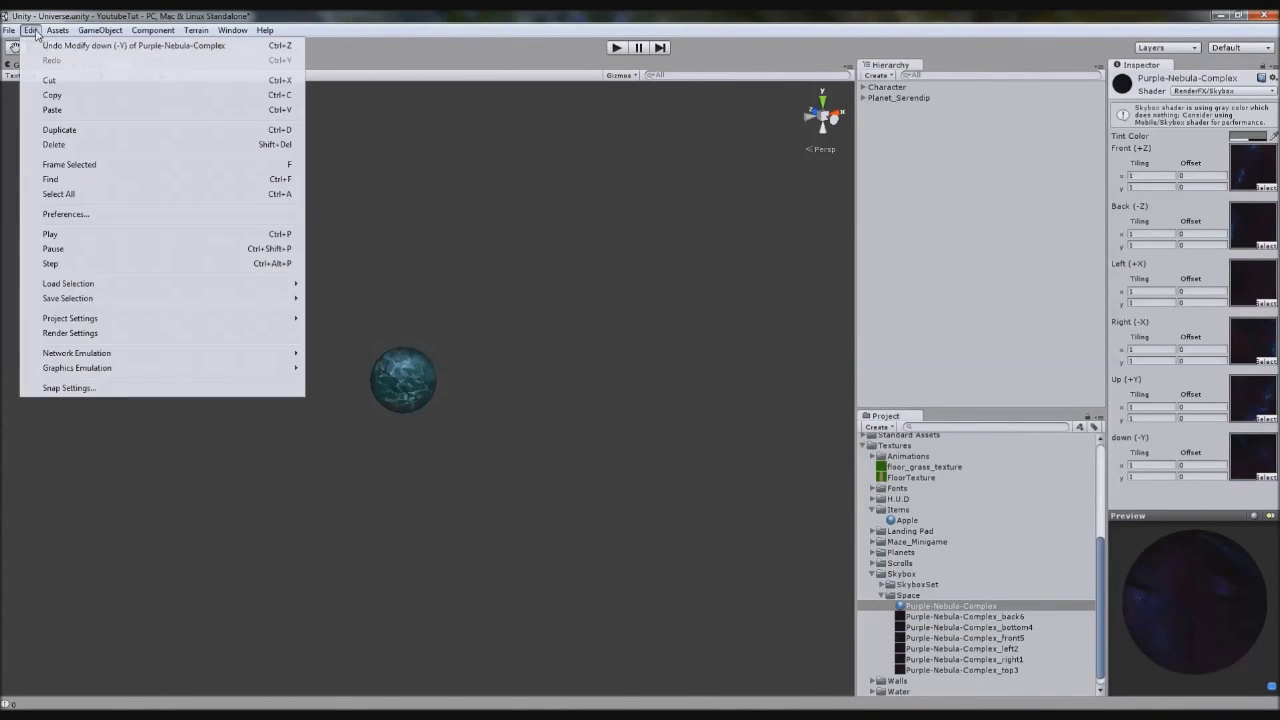
click(110, 333)
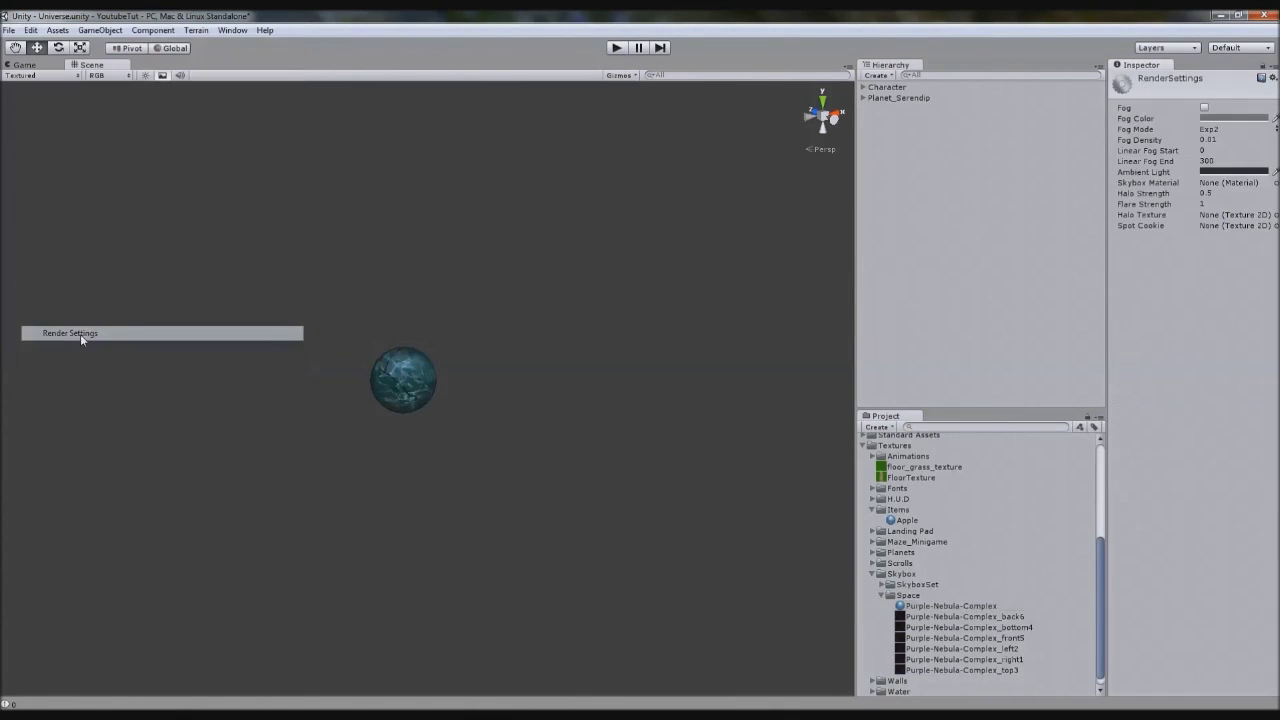
drag(922, 606, 1230, 183)
click(586, 350)
alt+drag(566, 435, 266, 251)
alt+drag(615, 532, 84, 565)
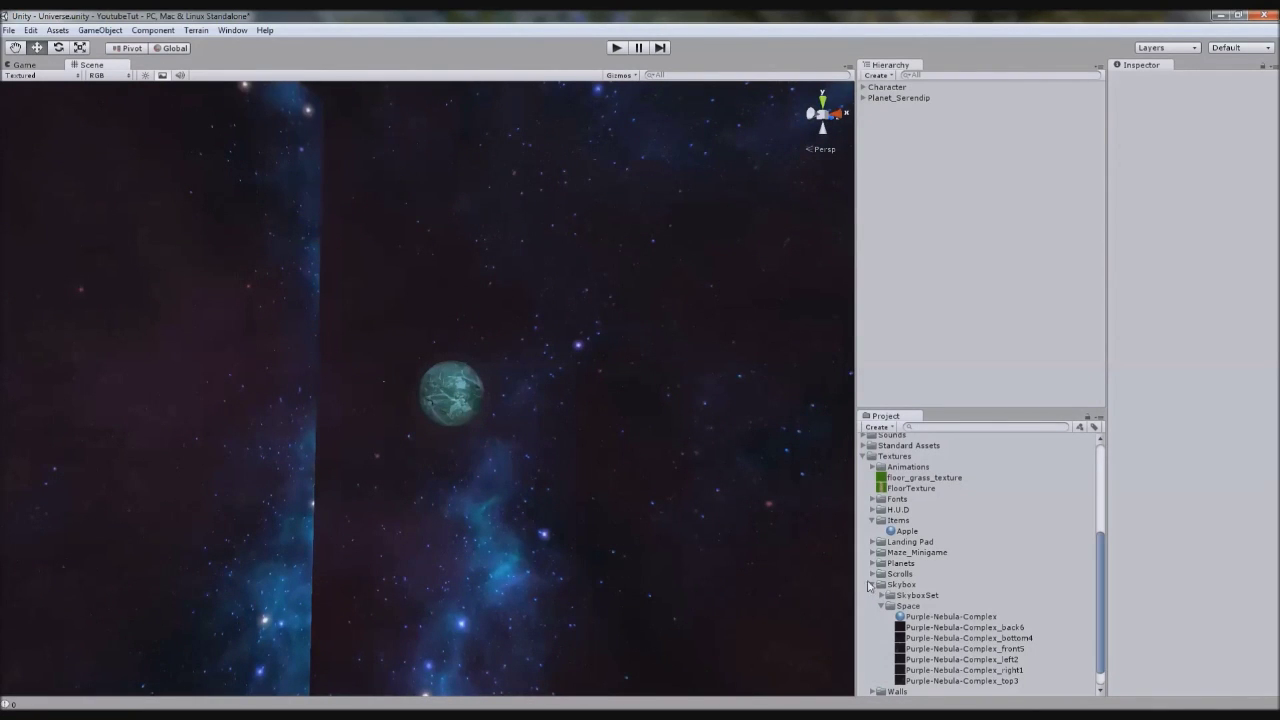
Put the left2 texture into the material's Right face slot
click(941, 617)
drag(999, 660, 1272, 352)
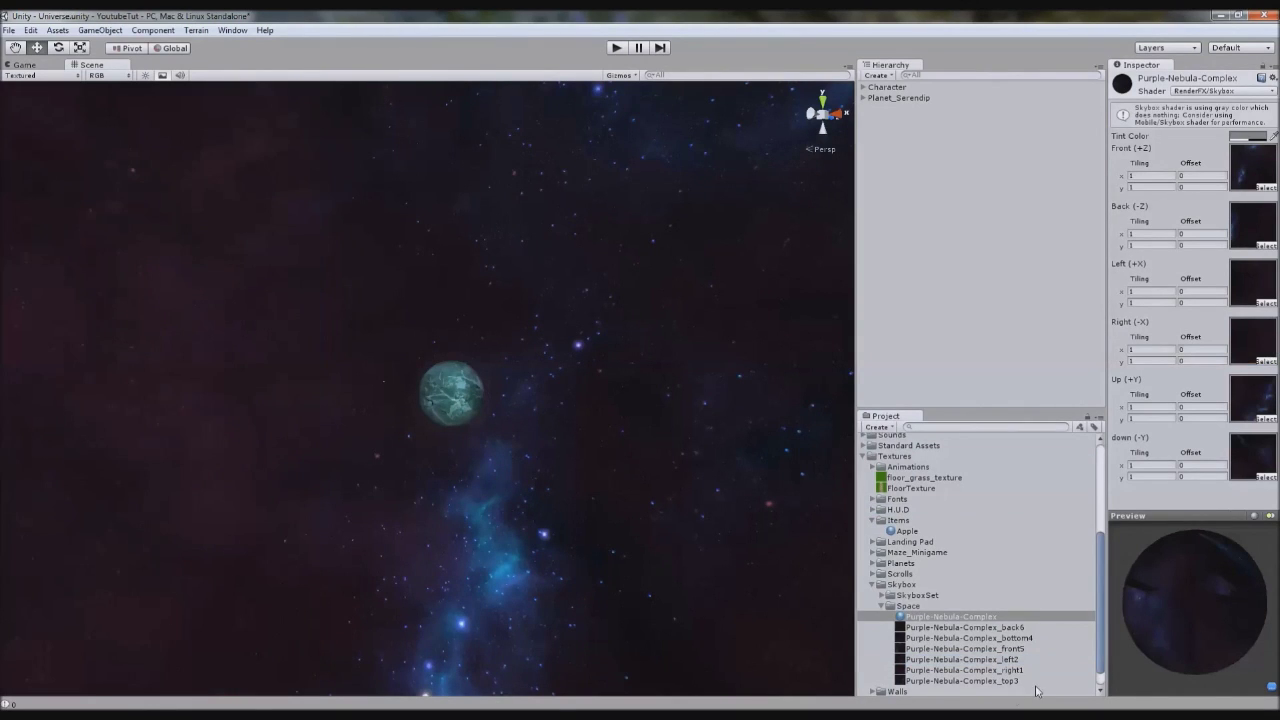
drag(1001, 679, 1252, 396)
click(660, 427)
Orbit around the planet to check the sky for seams, then enter Play mode
alt+drag(669, 503, 218, 457)
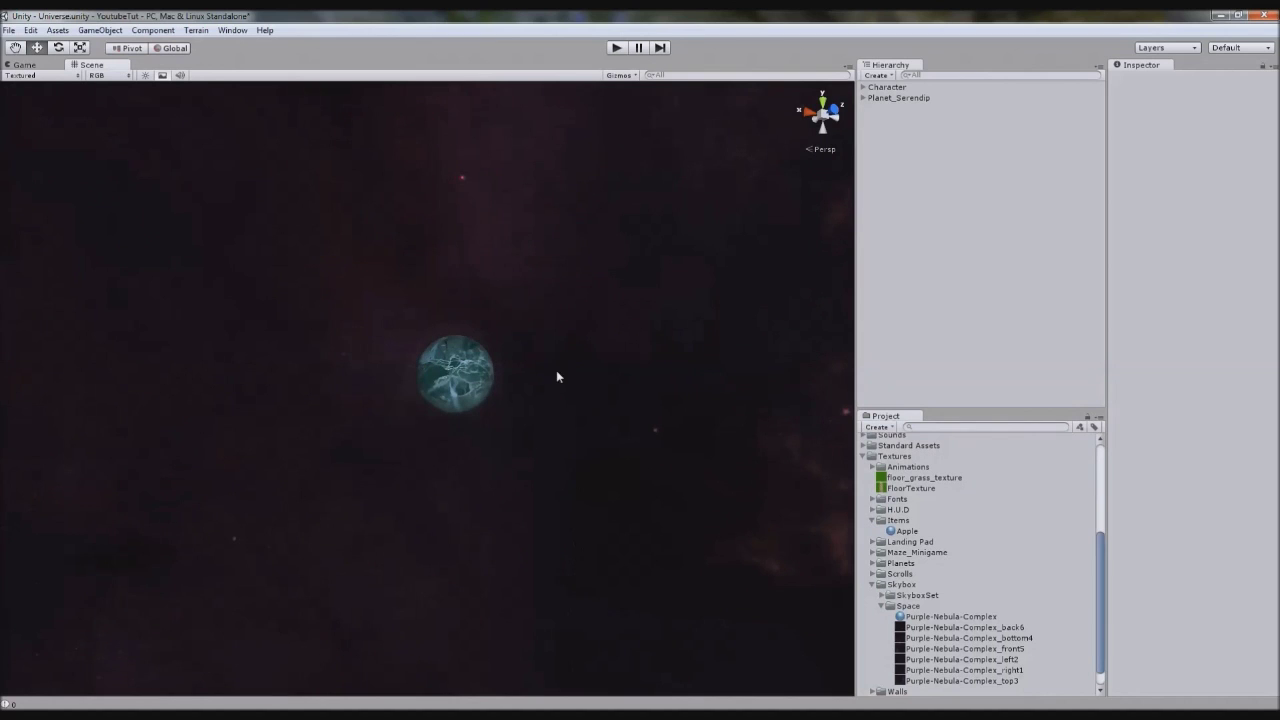
alt+drag(571, 549, 702, 286)
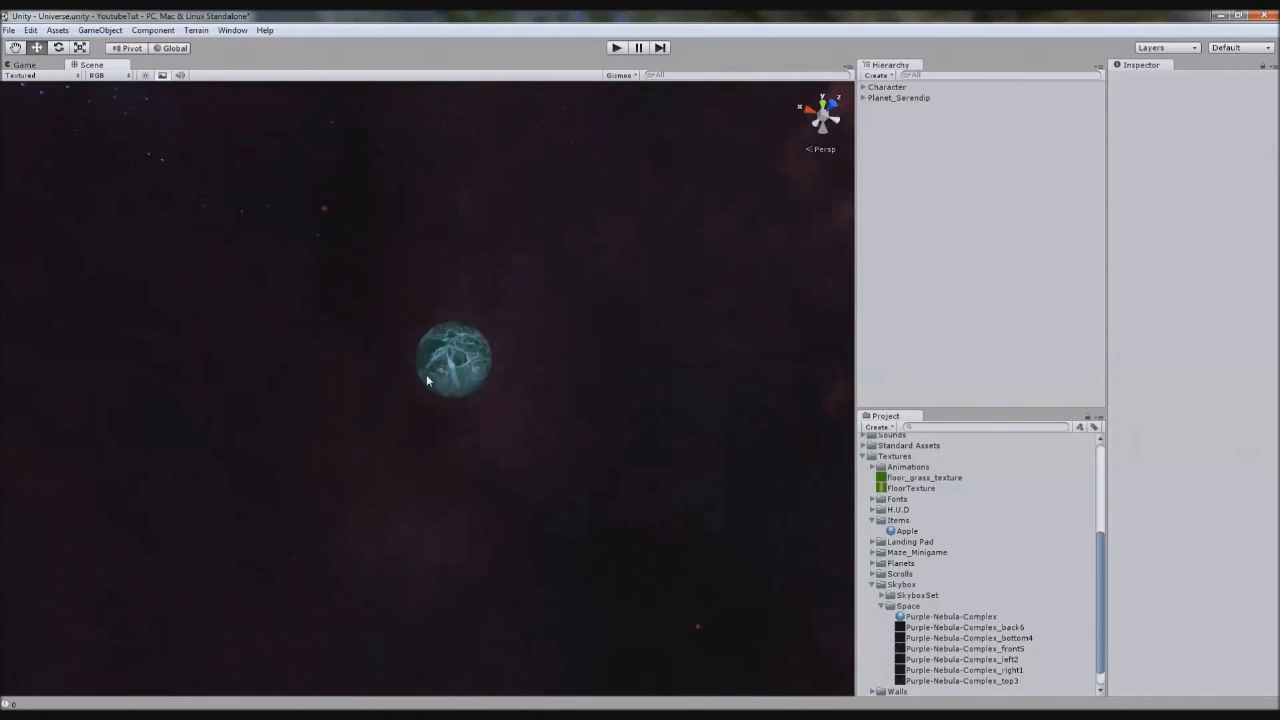
alt+drag(557, 495, 469, 108)
alt+drag(537, 303, 92, 128)
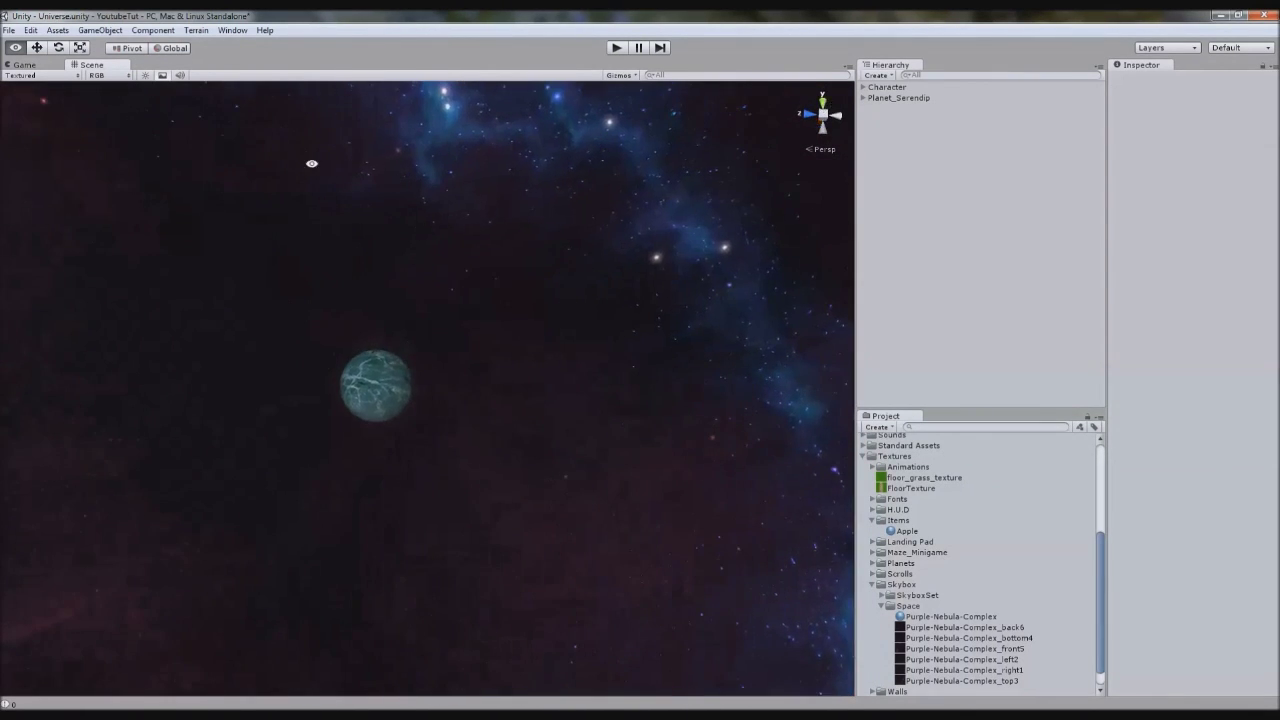
alt+drag(250, 168, 551, 69)
click(616, 49)
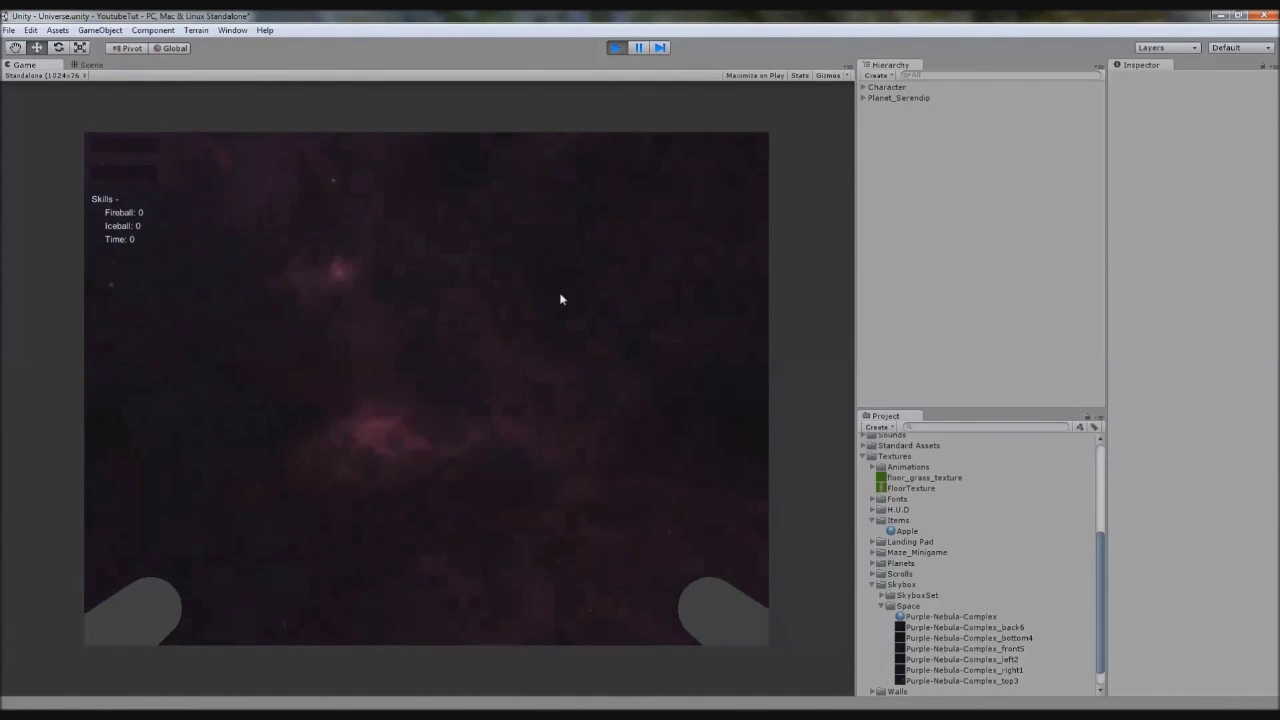
Stop Play mode after viewing the nebula sky in the Game view
click(616, 52)
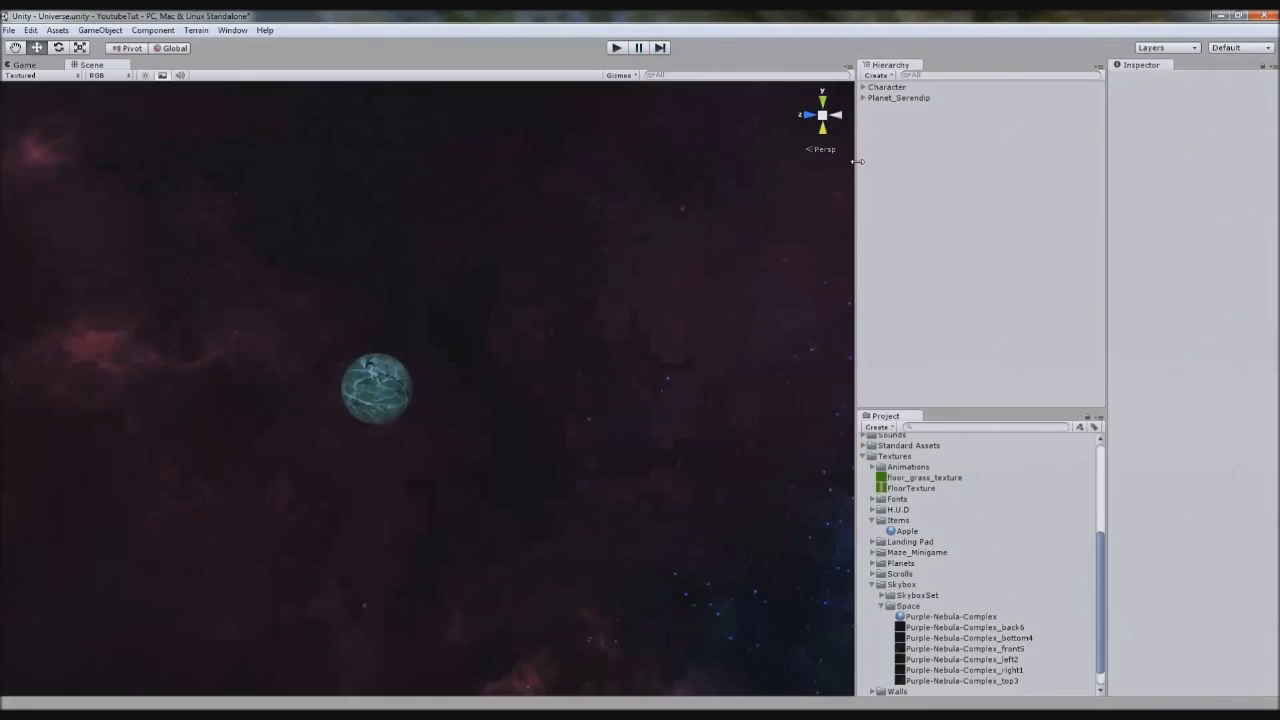